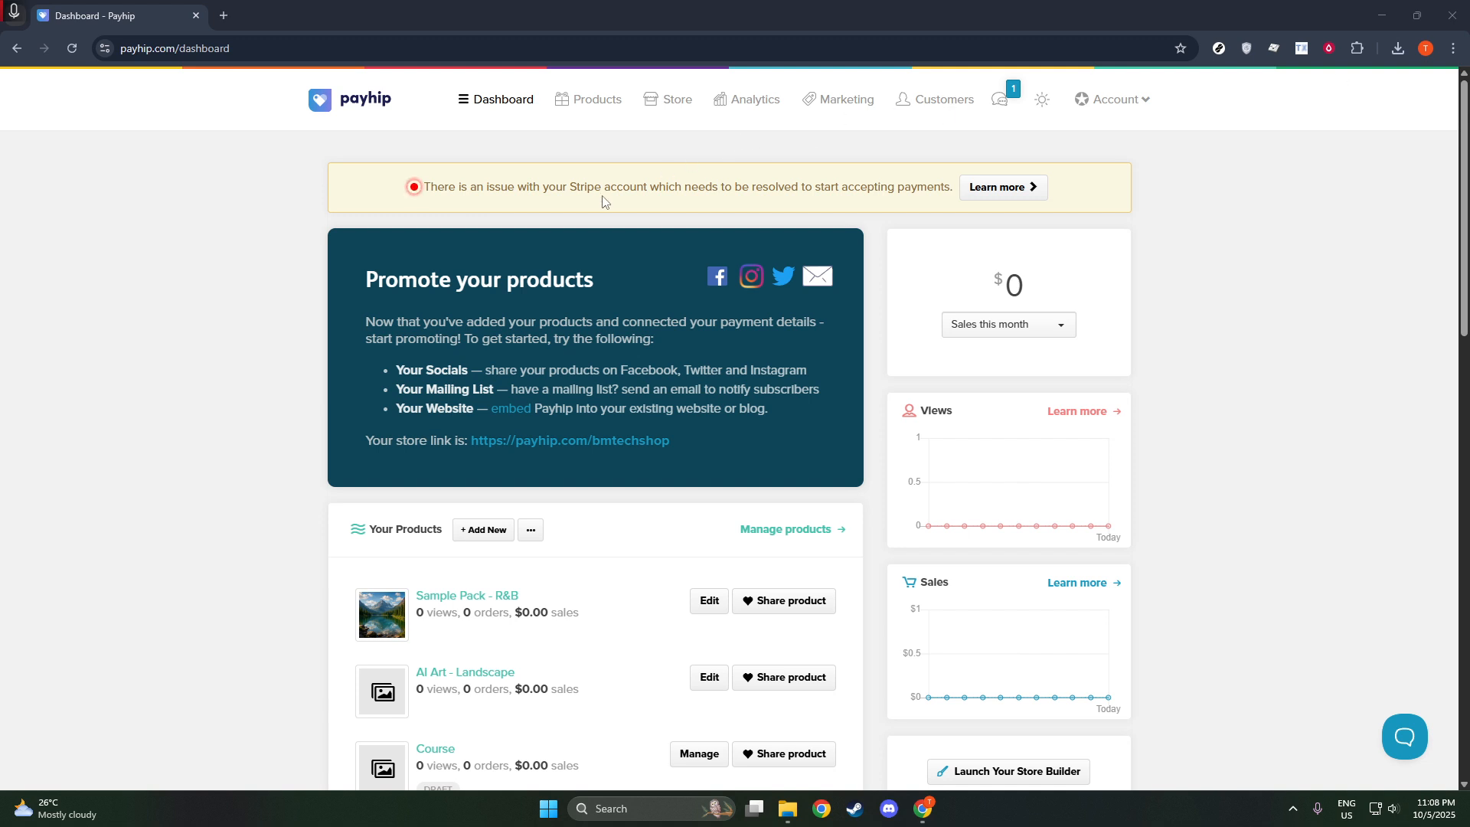
Step: Launch the store builder and open the section color scheme editor in the store style settings
{"action": "left_click", "coordinate": [648, 101]}
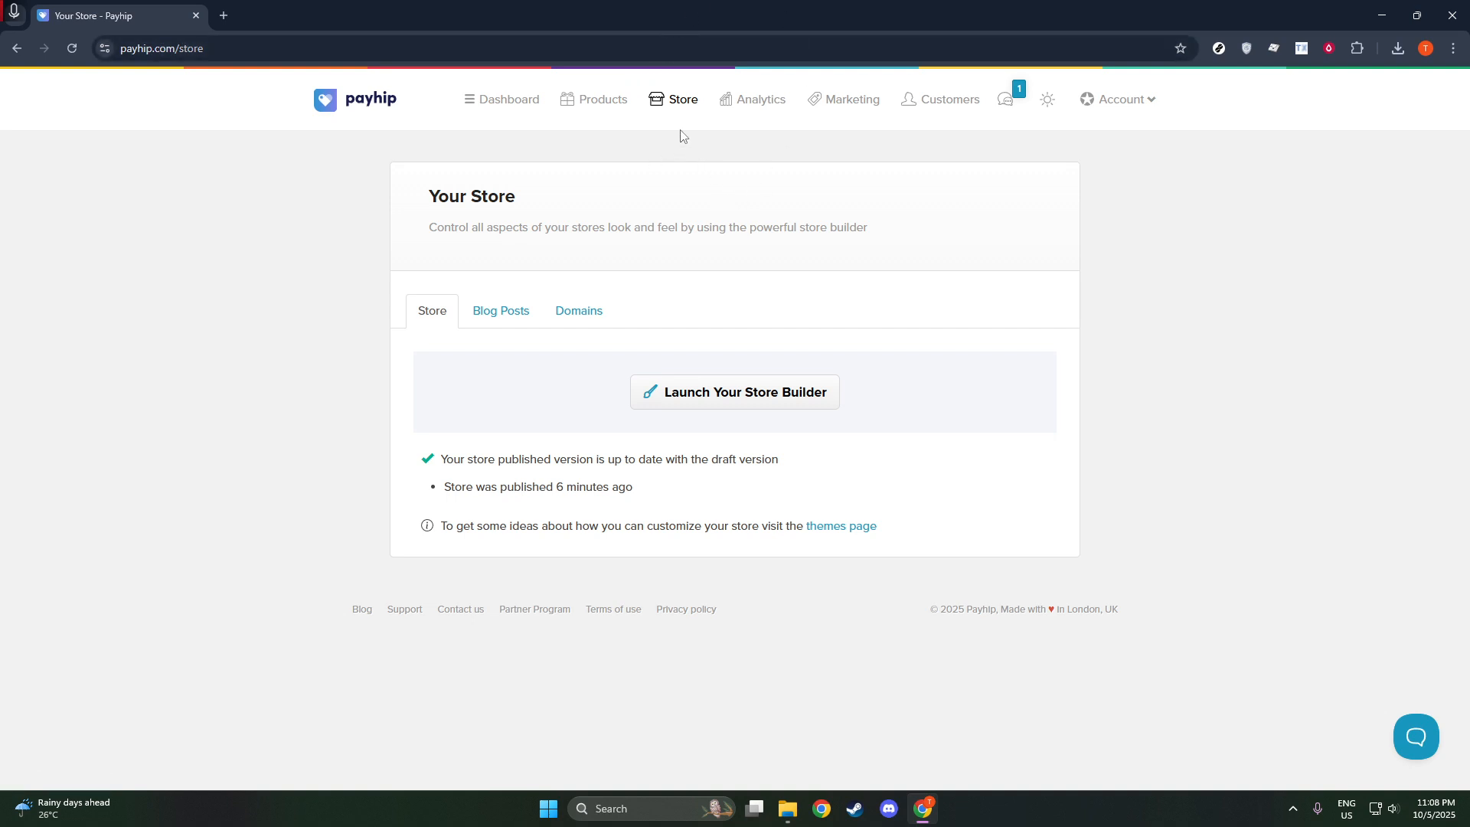
{"action": "left_click", "coordinate": [708, 390]}
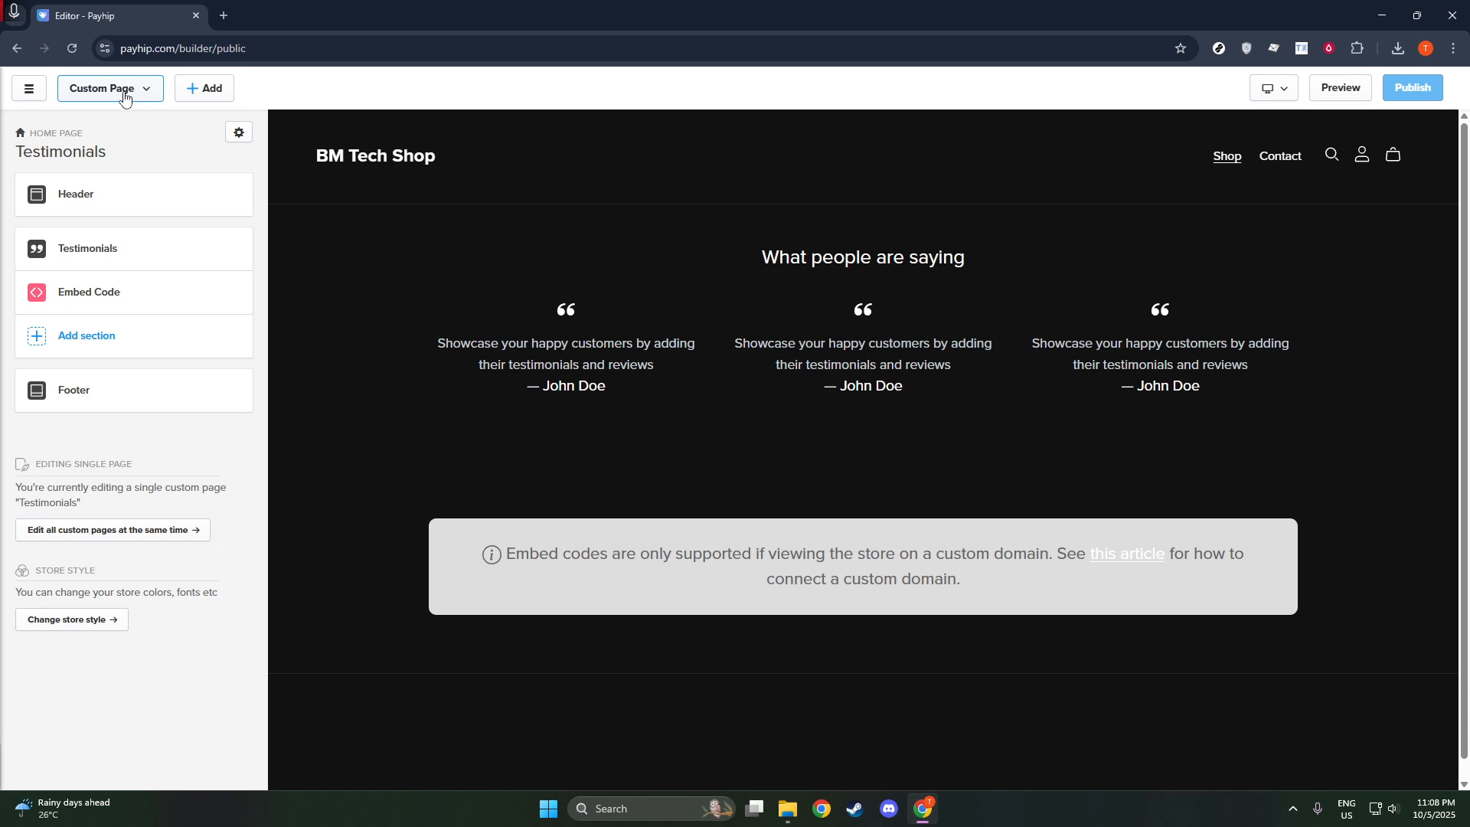
{"action": "left_click", "coordinate": [105, 620]}
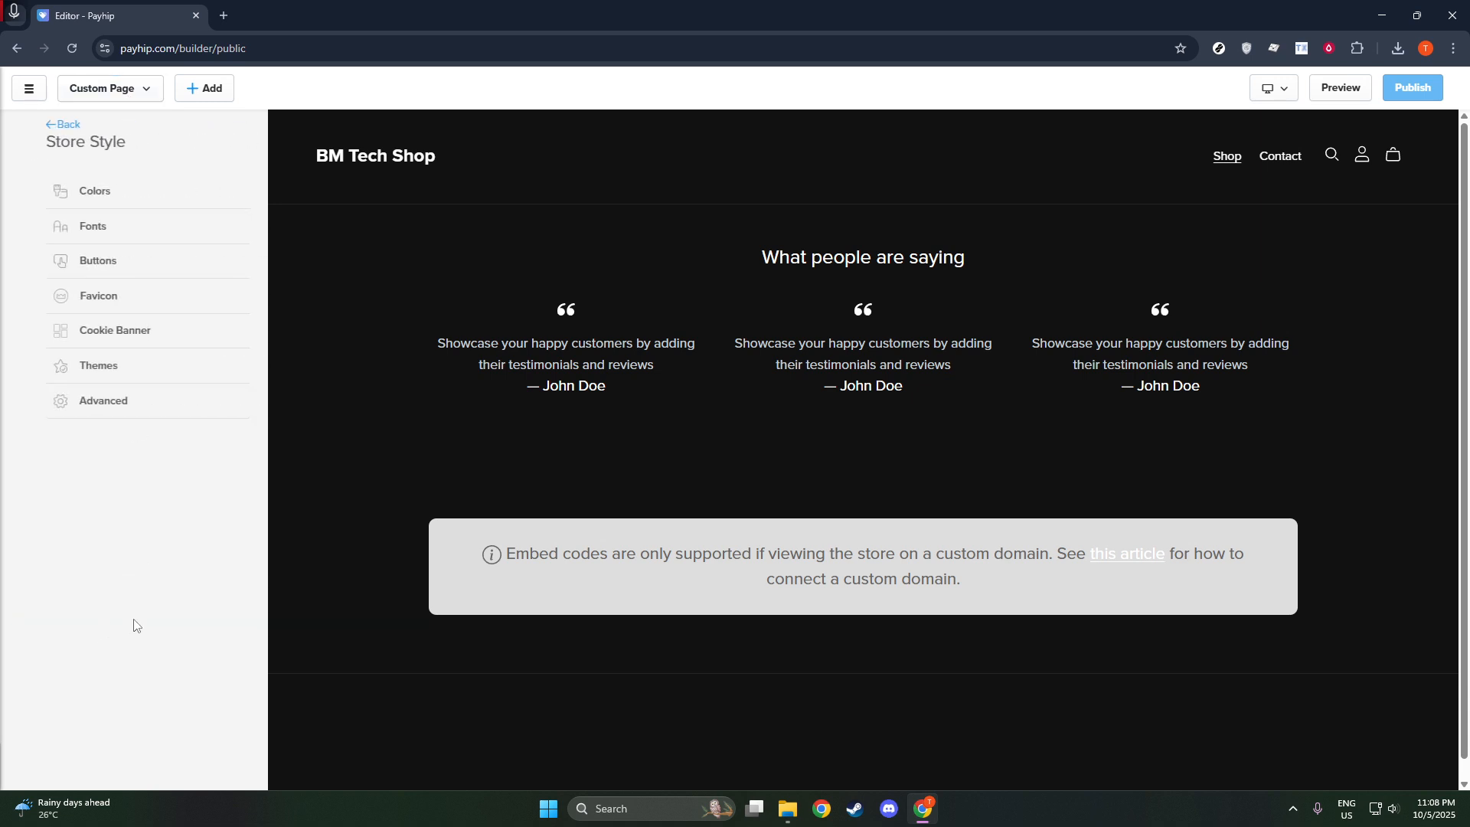
{"action": "left_click", "coordinate": [88, 192]}
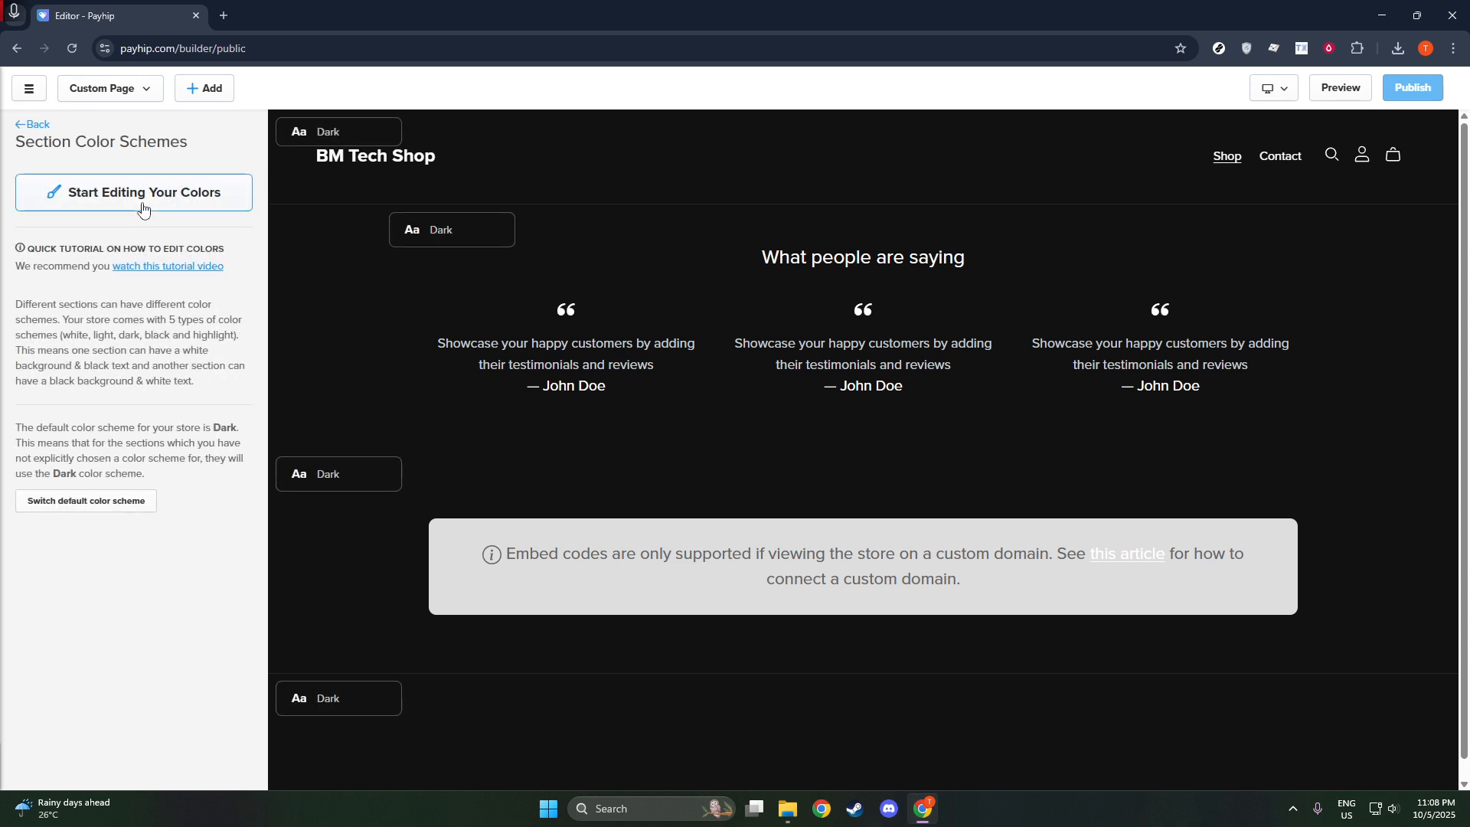
{"action": "left_click", "coordinate": [142, 209]}
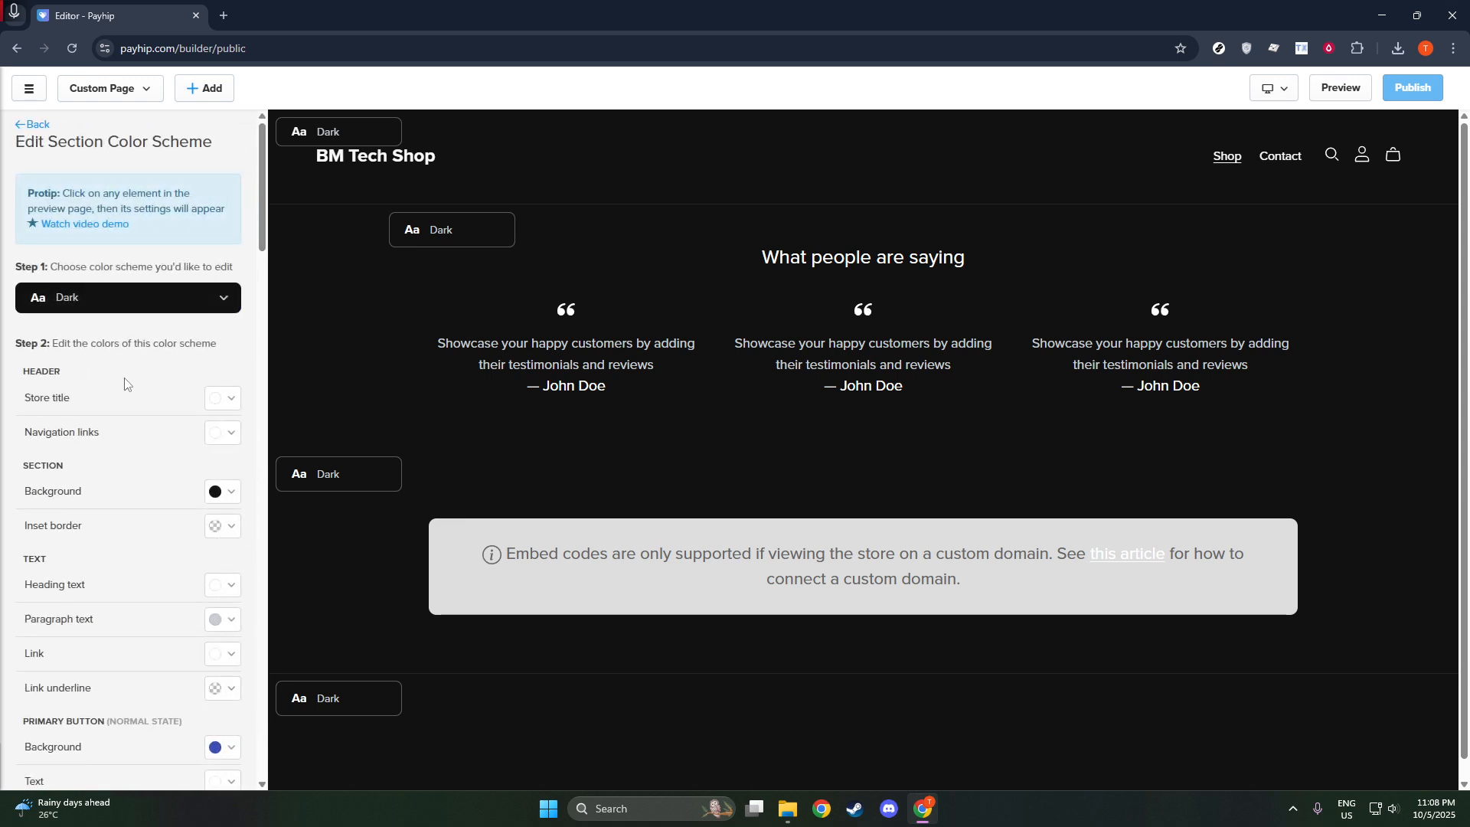
Step: Choose the Highlight color scheme and look through its header, section, text, button and footer colors
{"action": "left_click", "coordinate": [145, 297]}
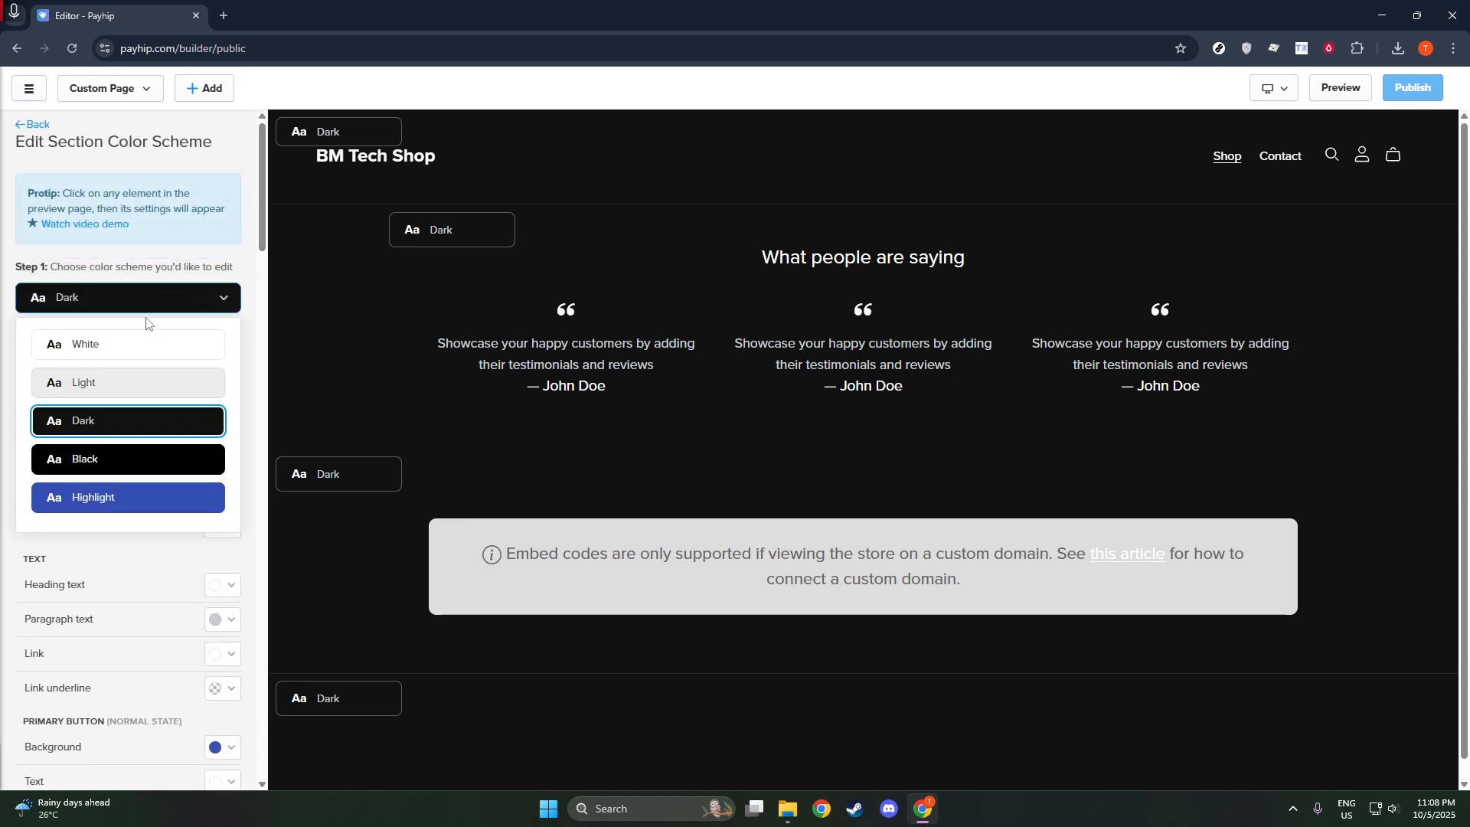
{"action": "left_click", "coordinate": [126, 496]}
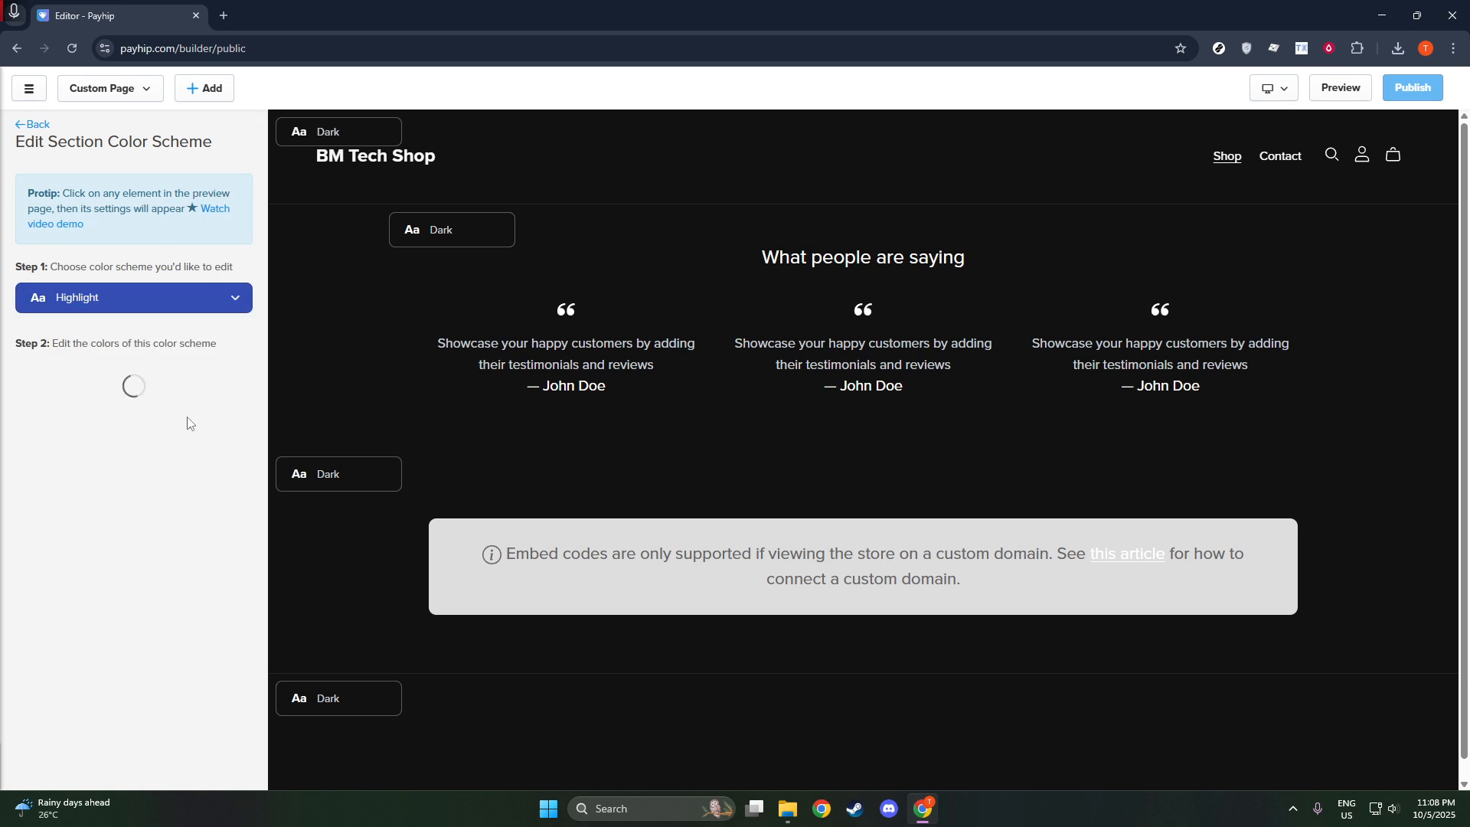
{"action": "scroll", "coordinate": [207, 427], "scroll_direction": "down", "scroll_amount": 2}
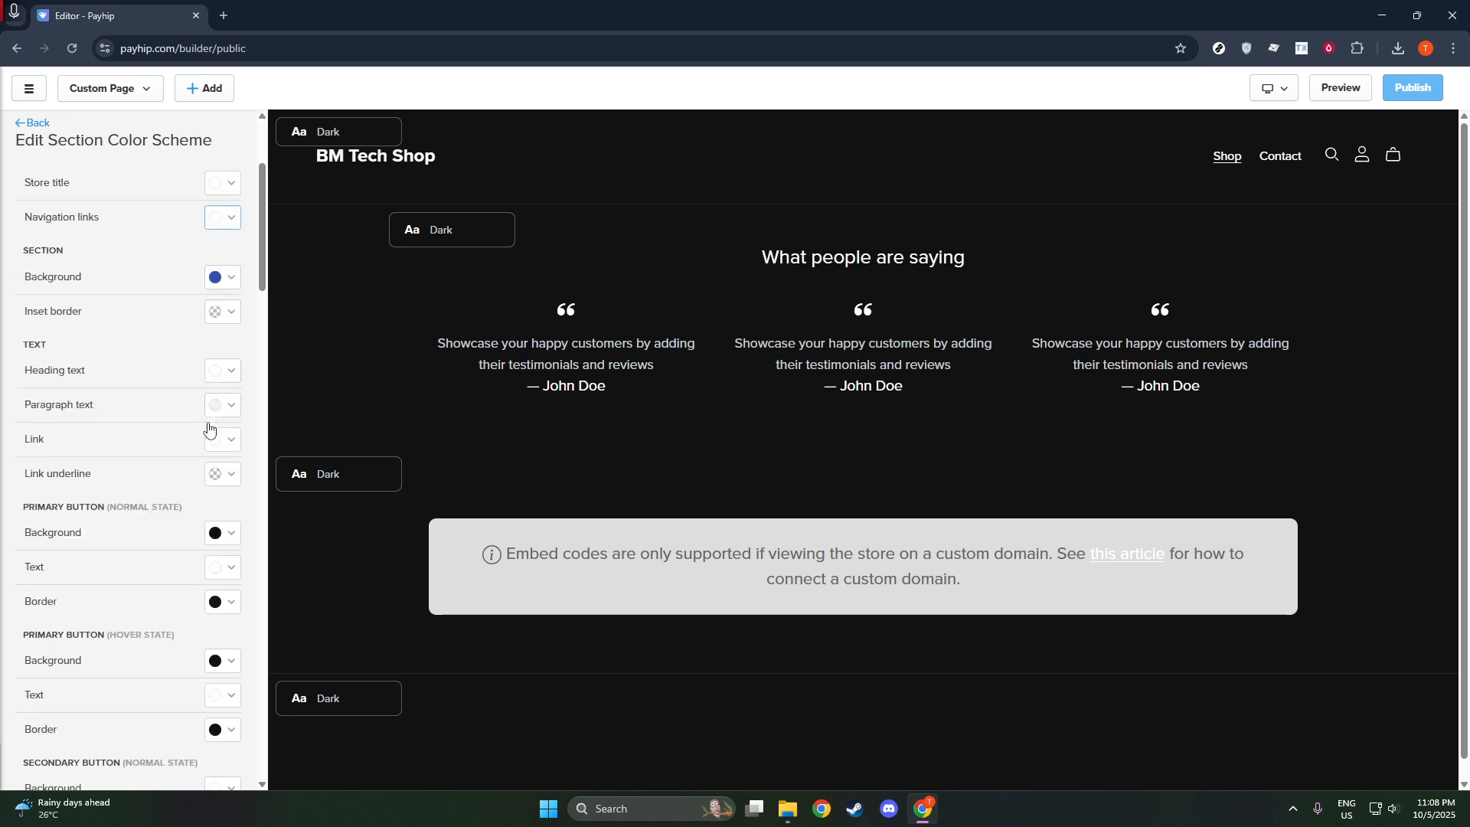
{"action": "scroll", "coordinate": [207, 428], "scroll_direction": "down", "scroll_amount": 7}
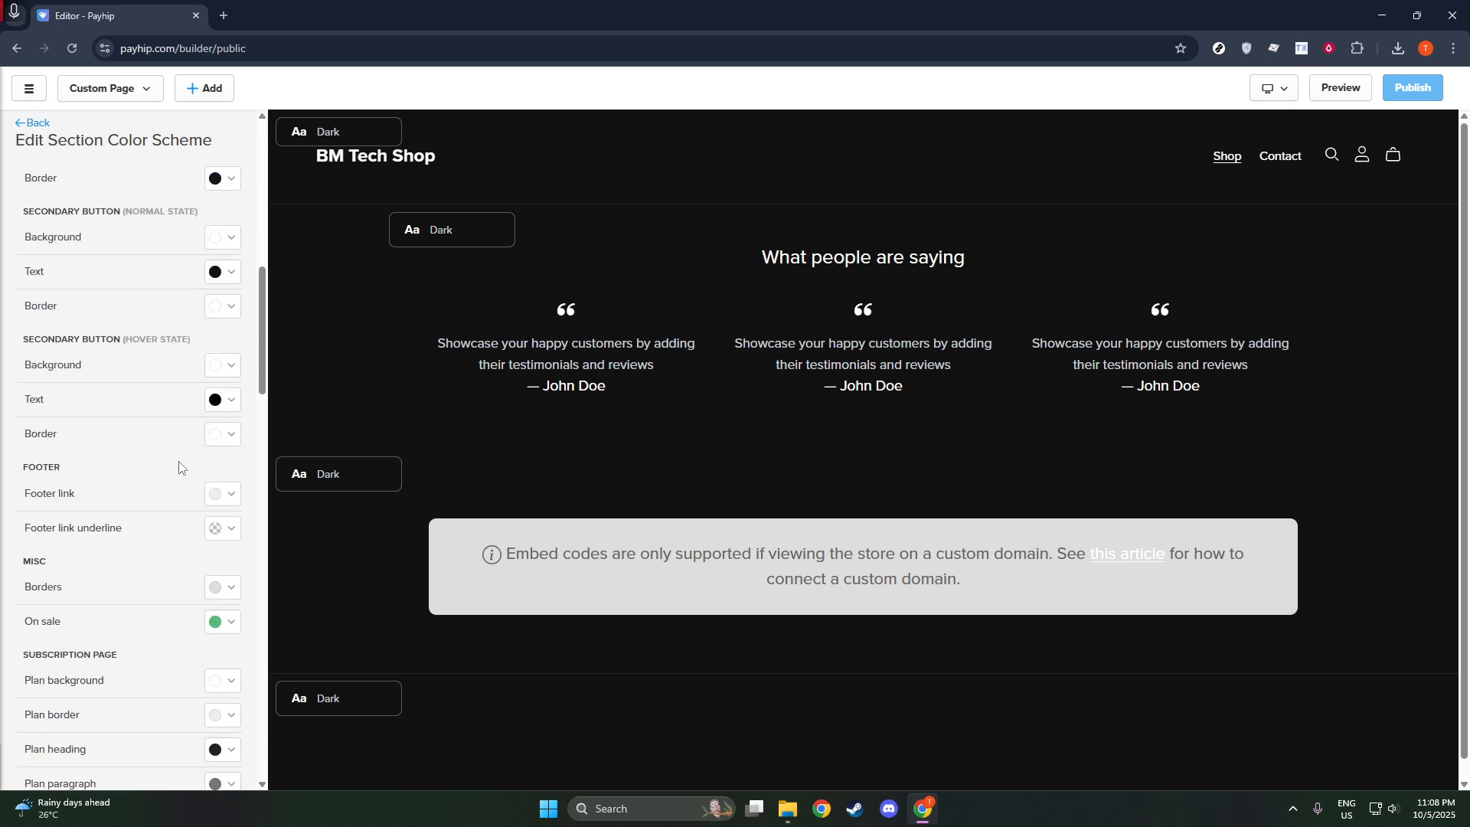
{"action": "scroll", "coordinate": [179, 466], "scroll_direction": "up", "scroll_amount": 9}
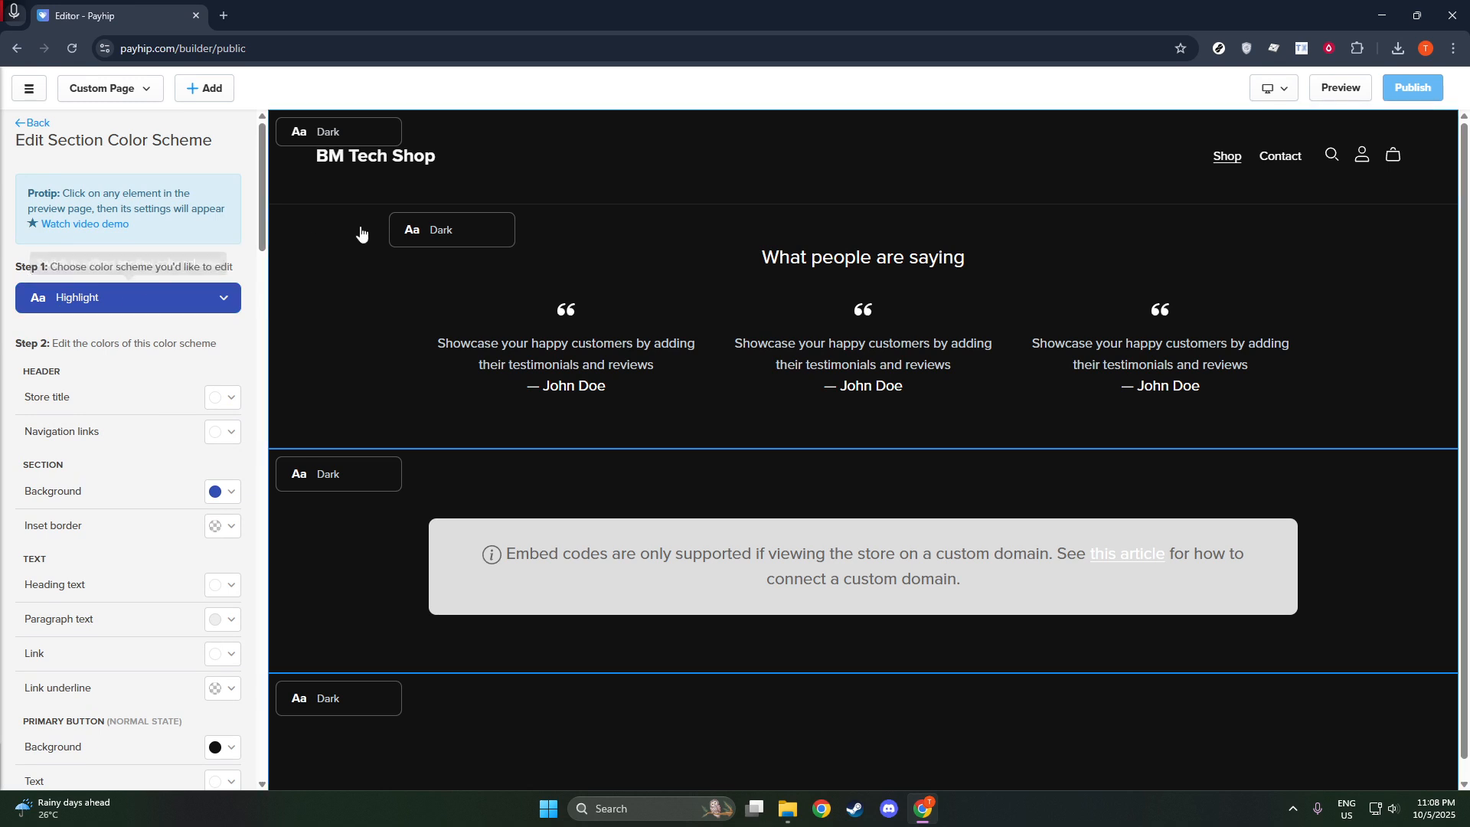
Step: Inspect the color schemes of the testimonials and header sections, and reselect Highlight to review its remaining color settings
{"action": "left_click", "coordinate": [410, 229]}
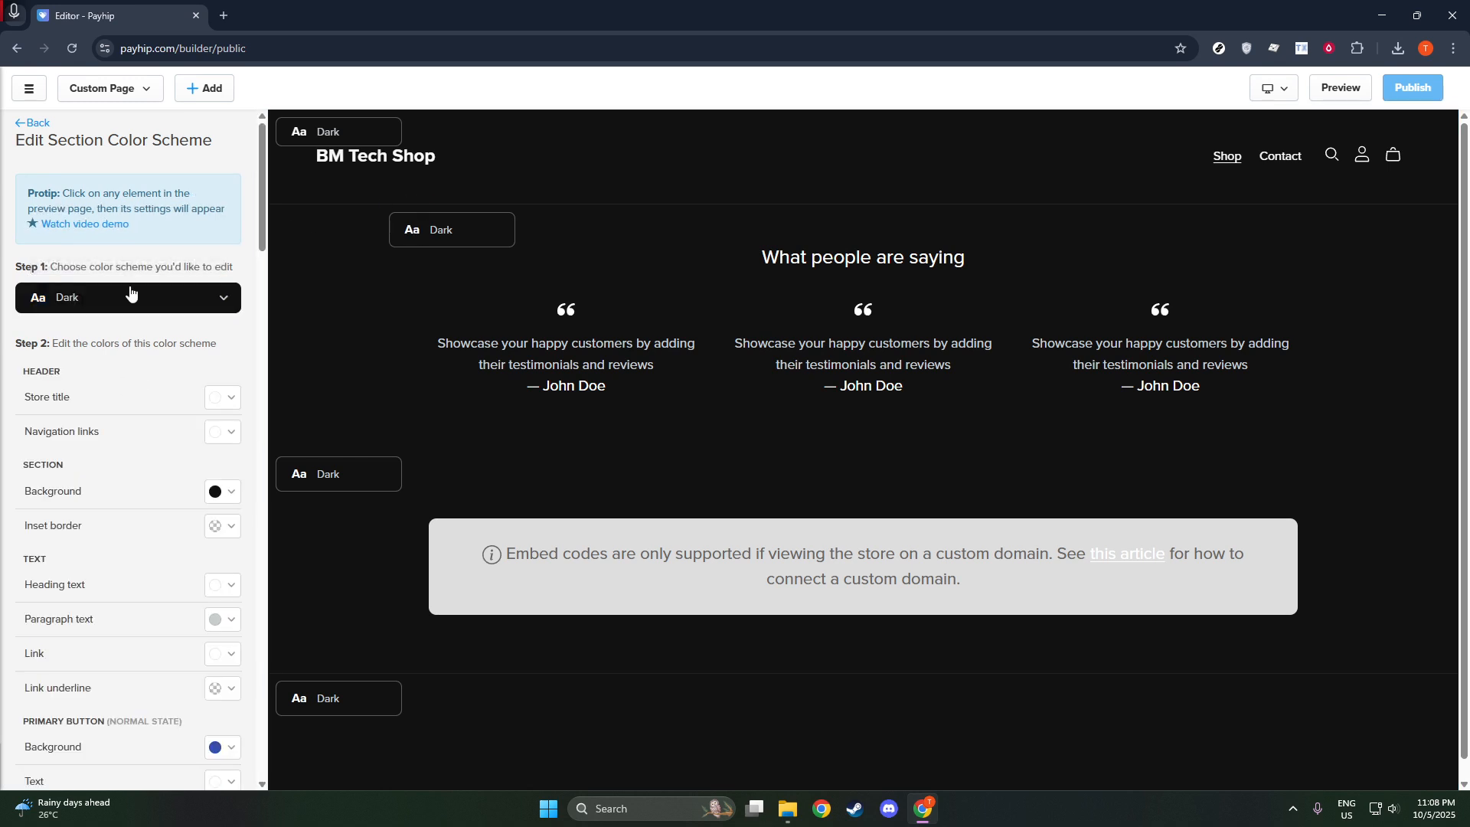
{"action": "left_click", "coordinate": [110, 295]}
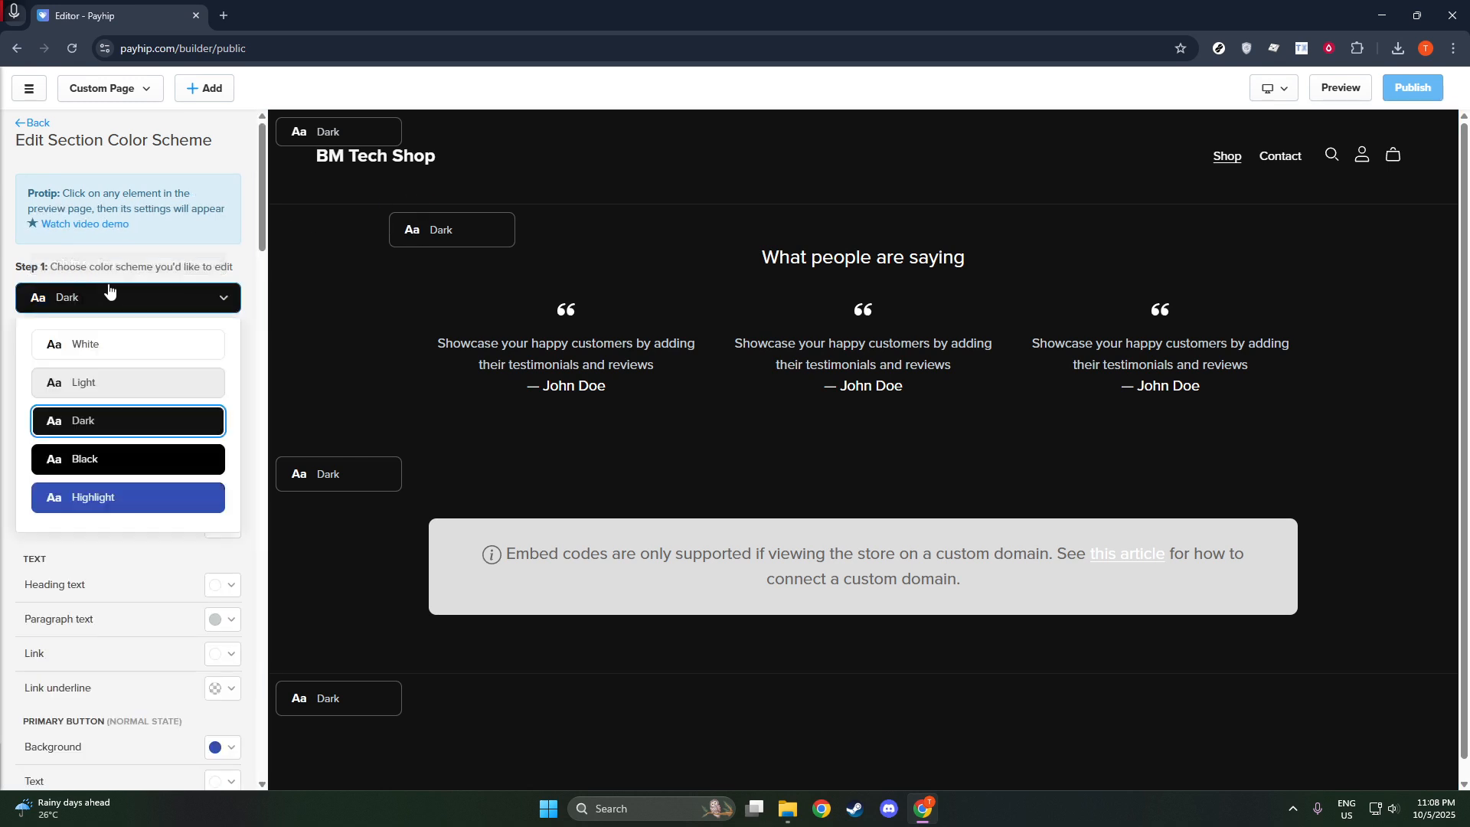
{"action": "left_click", "coordinate": [89, 498]}
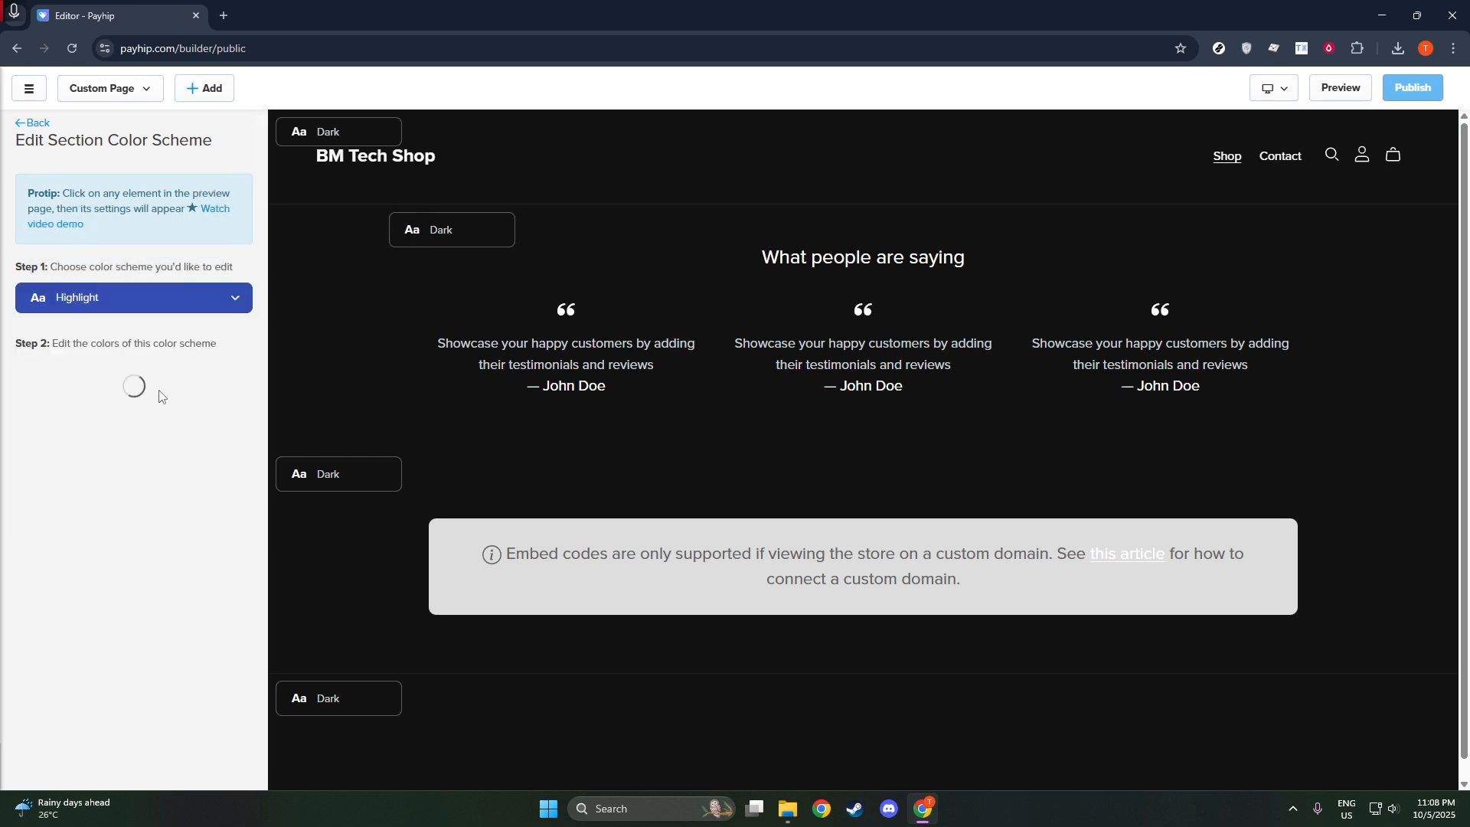
{"action": "left_click", "coordinate": [359, 138]}
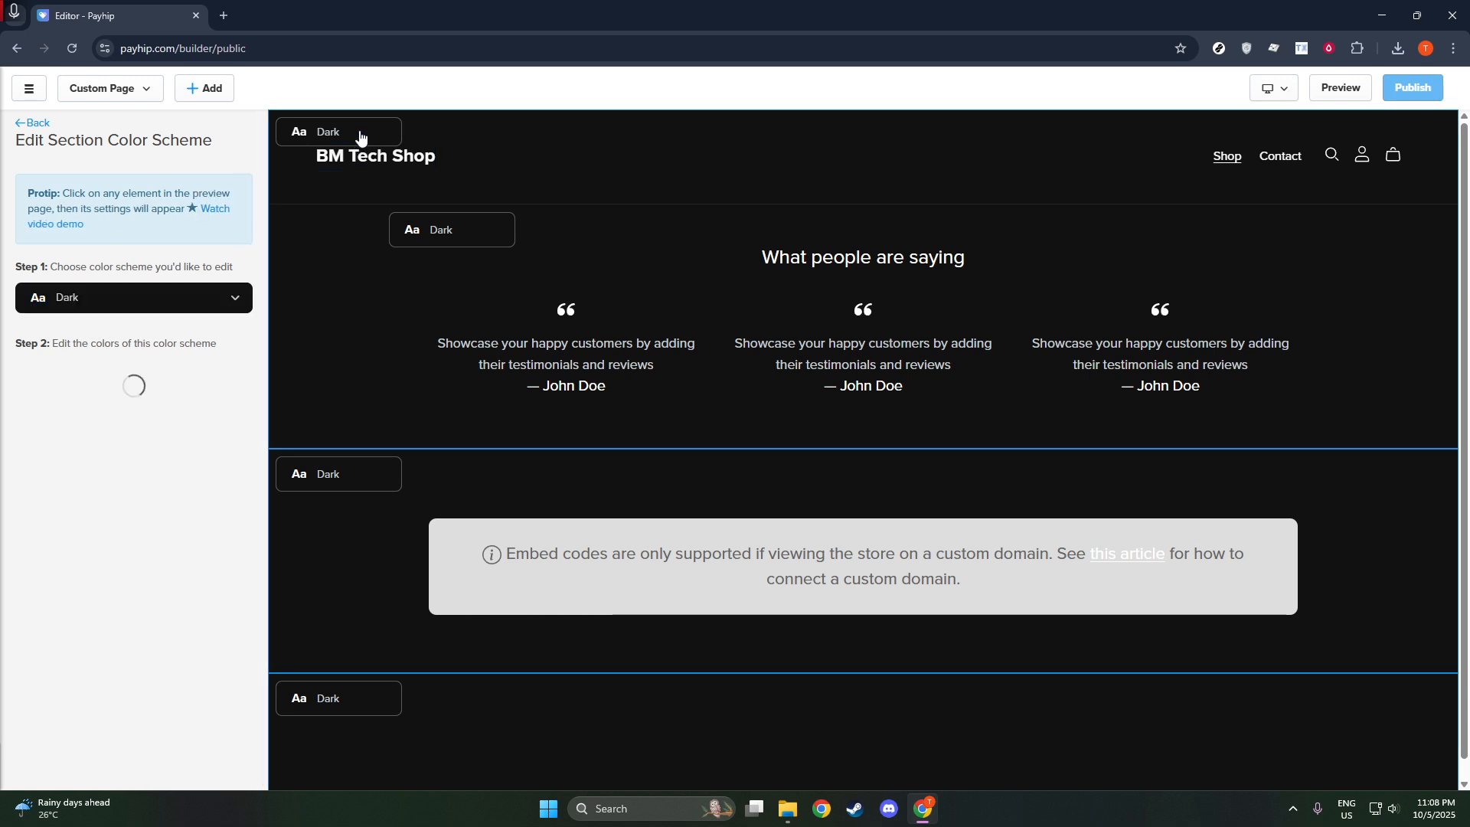
{"action": "left_click", "coordinate": [178, 310]}
{"action": "left_click", "coordinate": [133, 498]}
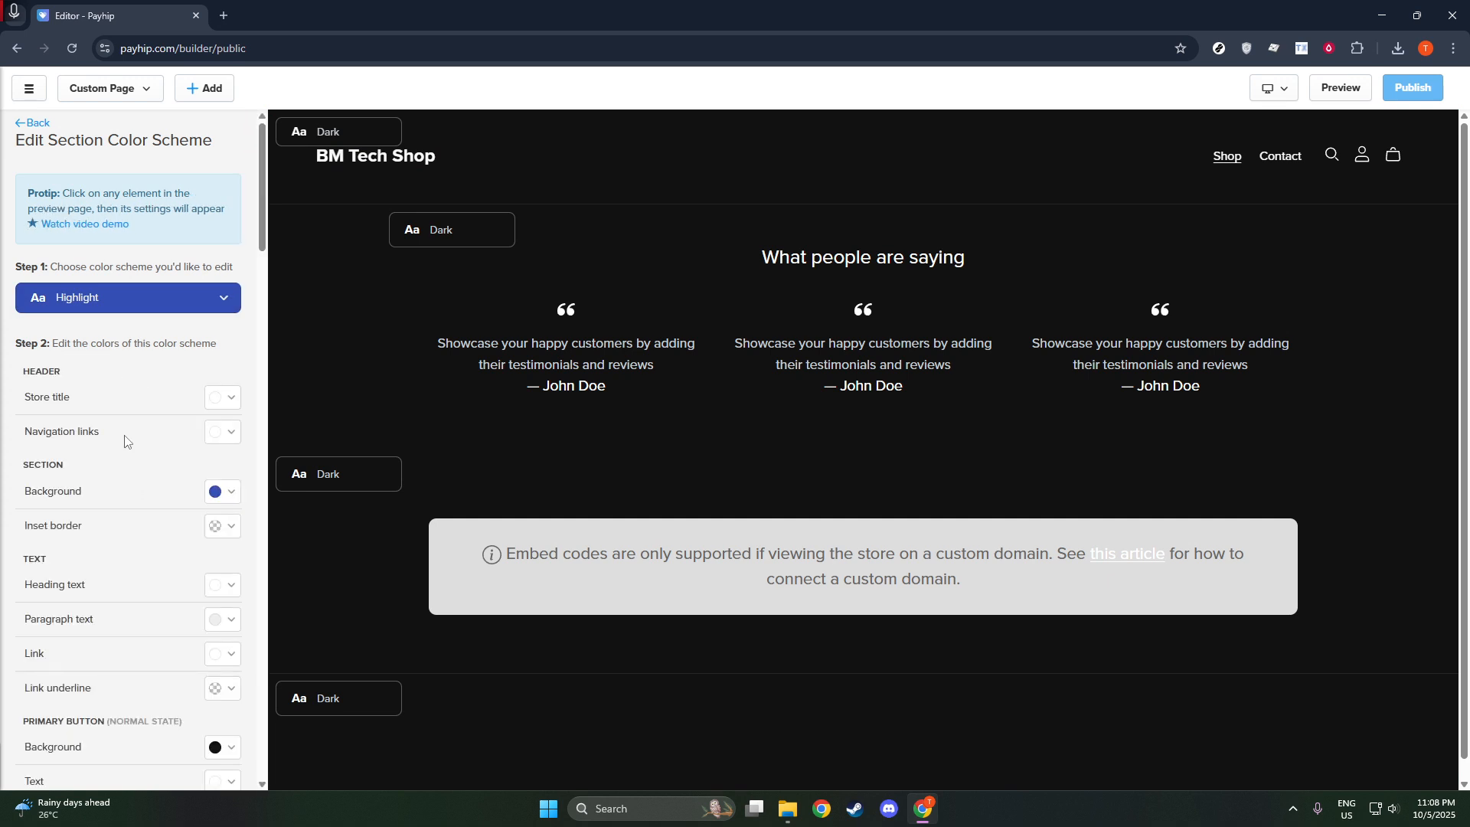
{"action": "scroll", "coordinate": [214, 469], "scroll_direction": "down", "scroll_amount": 18}
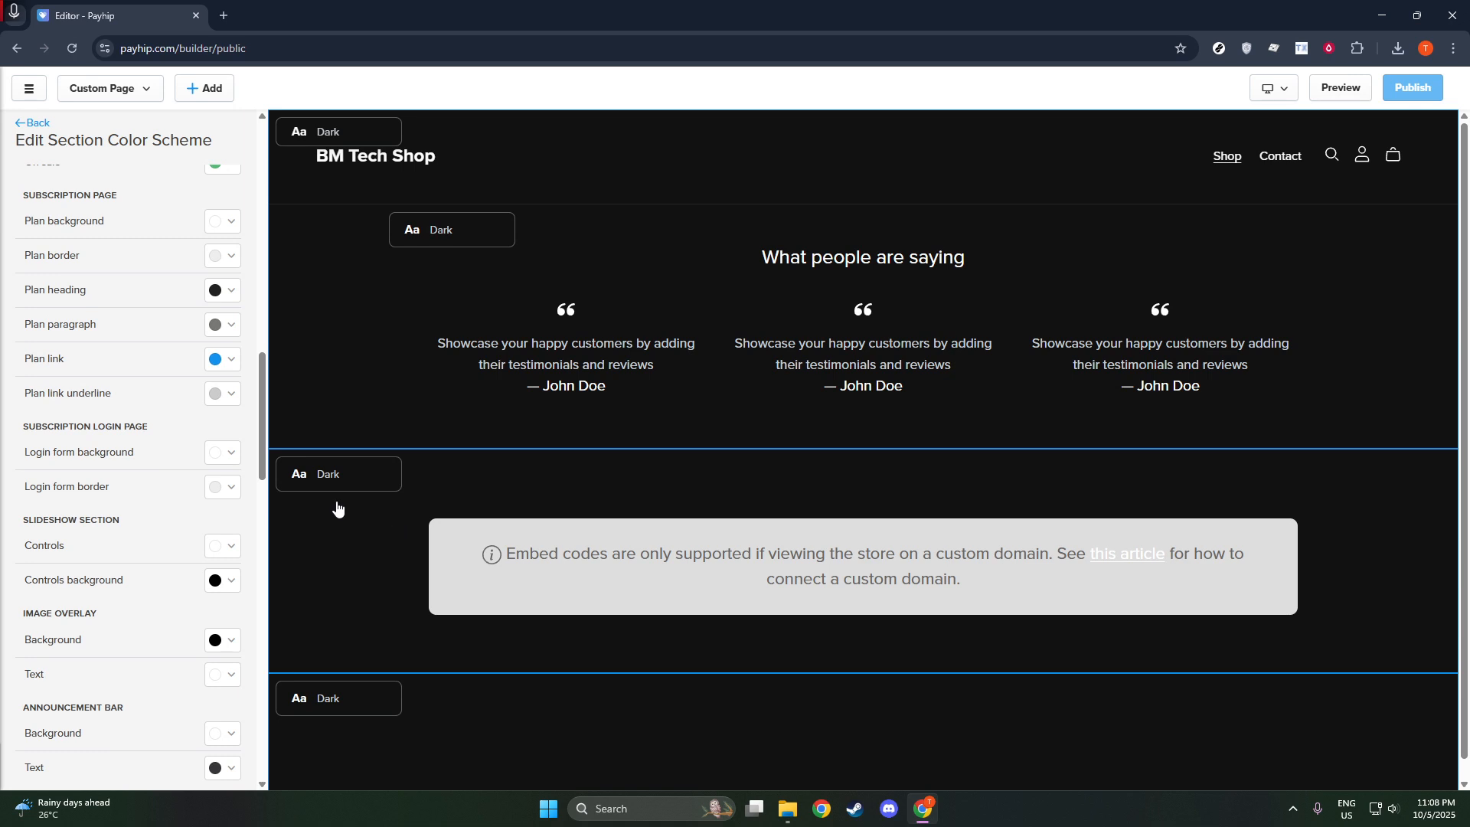
Step: Leave the store style settings and open the custom page Landing Page for editing
{"action": "left_click", "coordinate": [27, 123]}
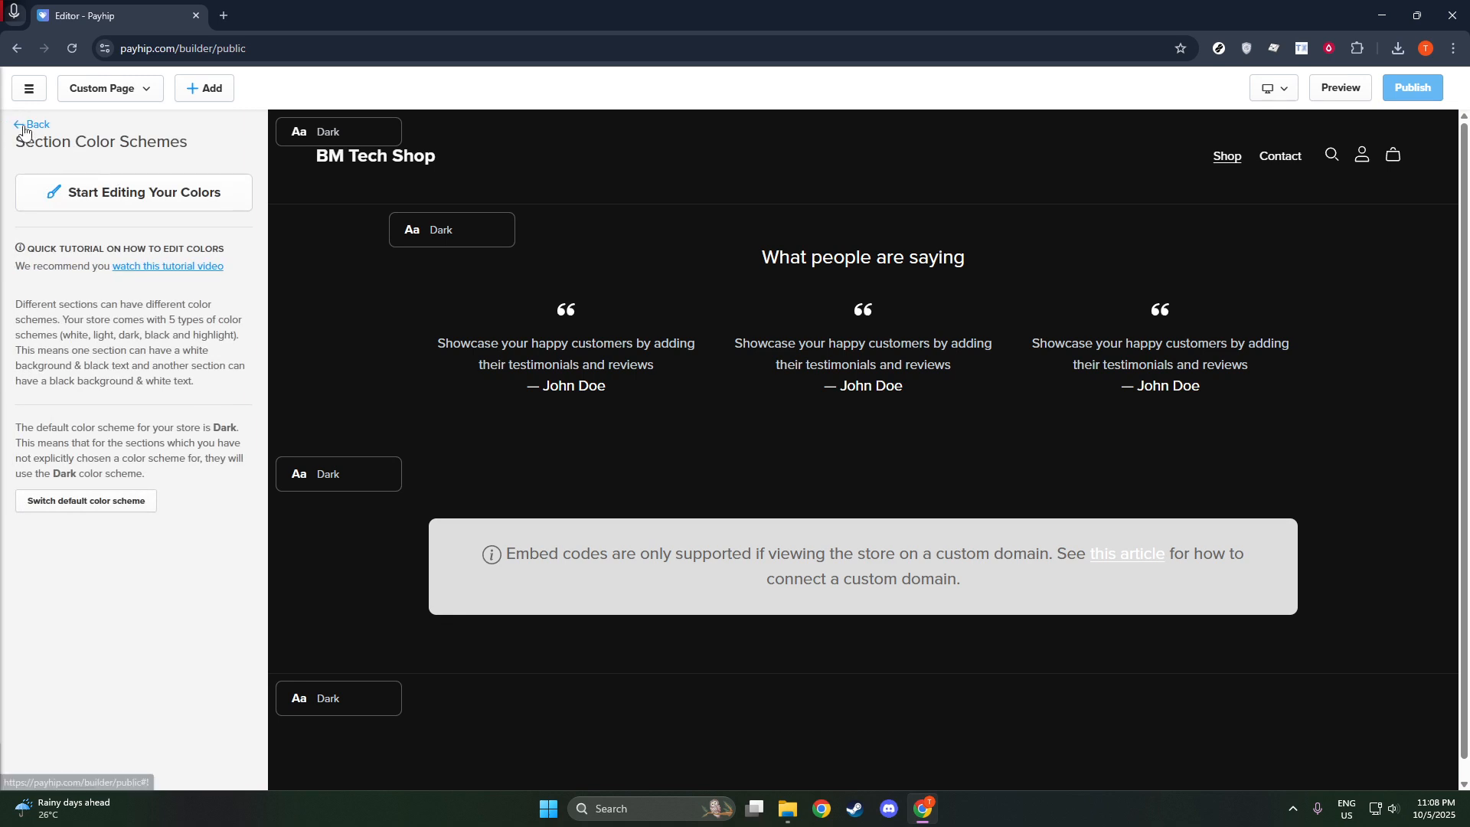
{"action": "left_click", "coordinate": [30, 124]}
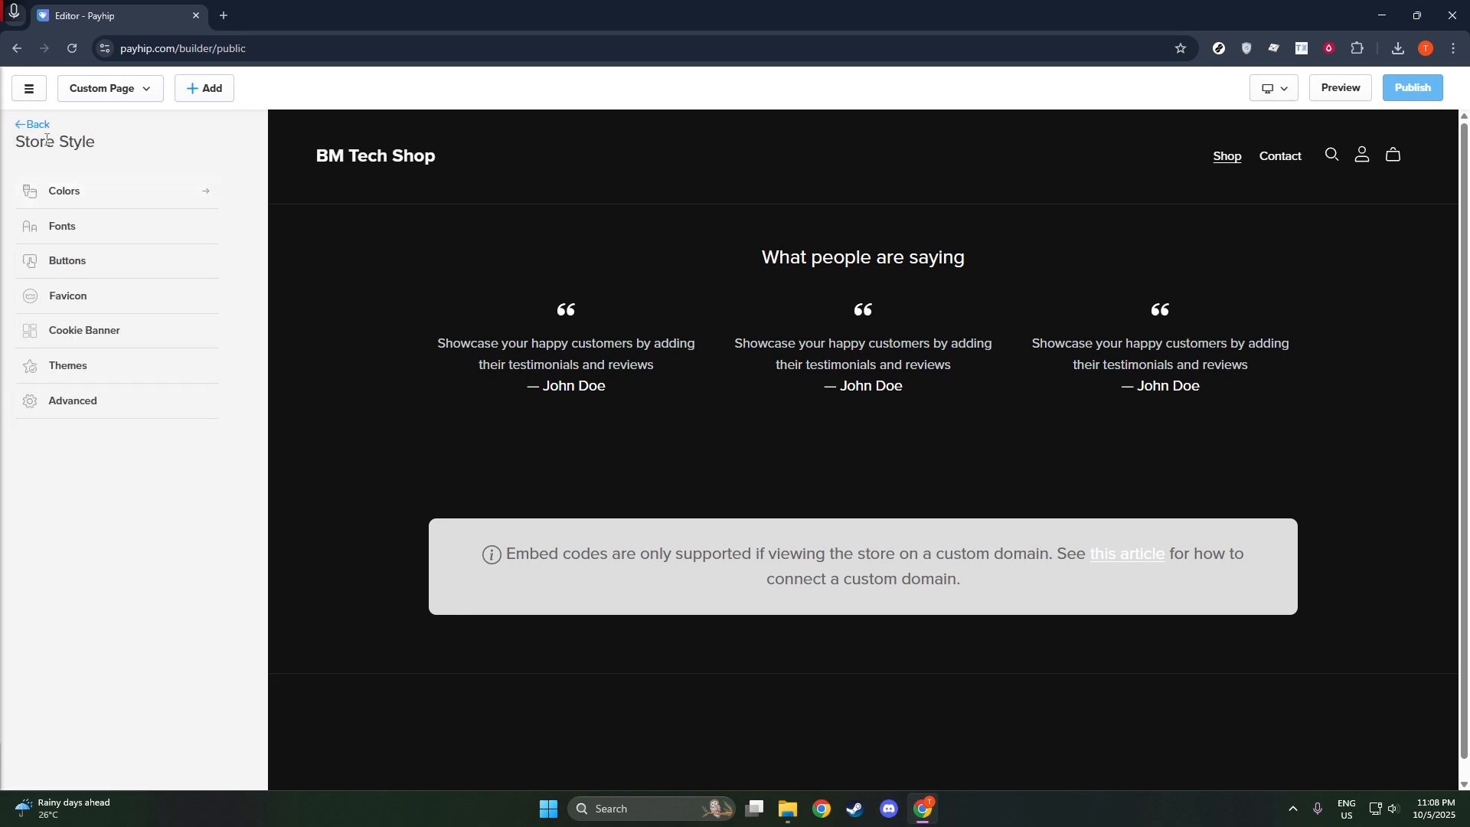
{"action": "left_click", "coordinate": [31, 124]}
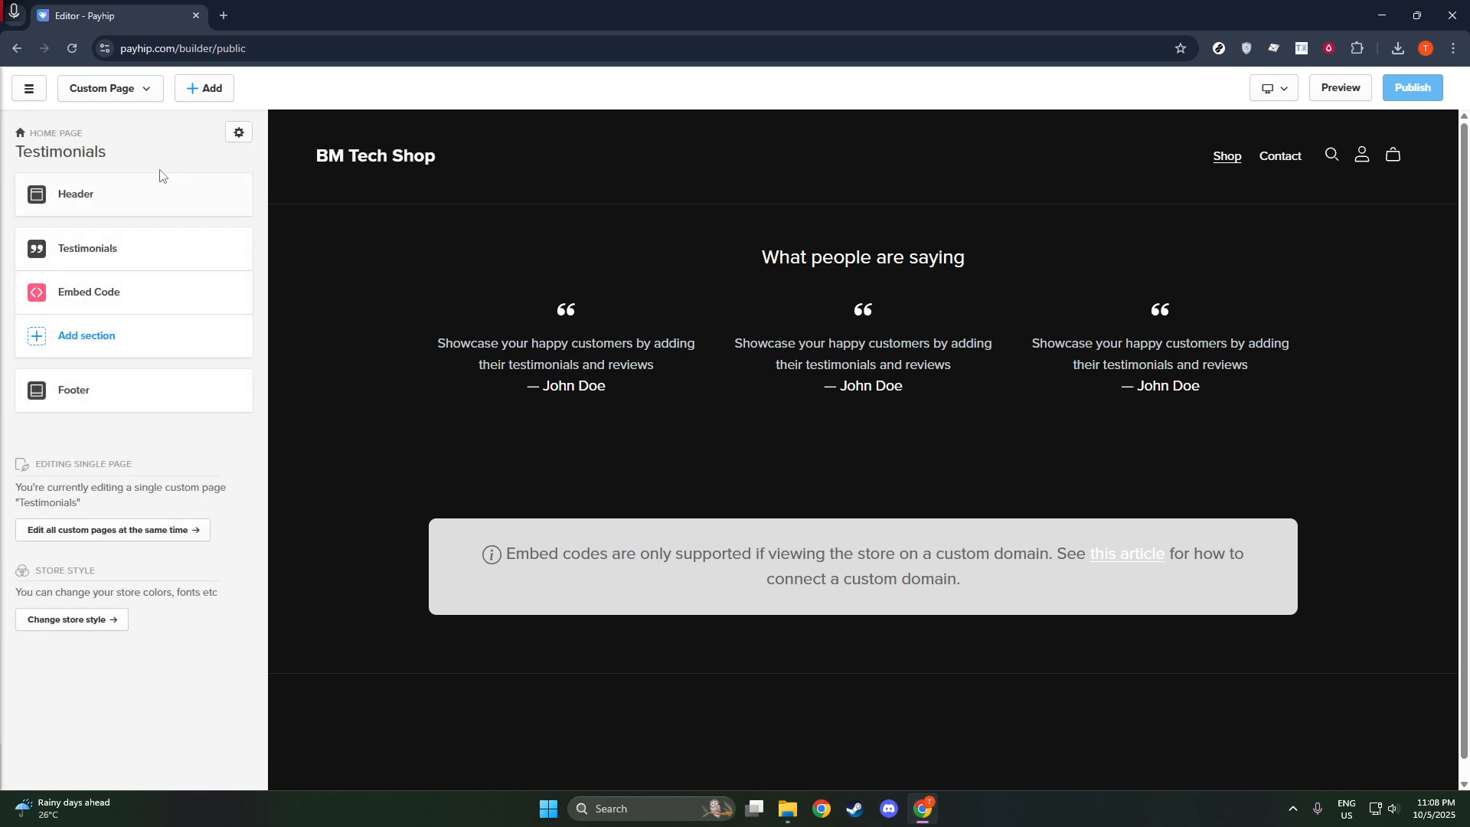
{"action": "left_click", "coordinate": [134, 92]}
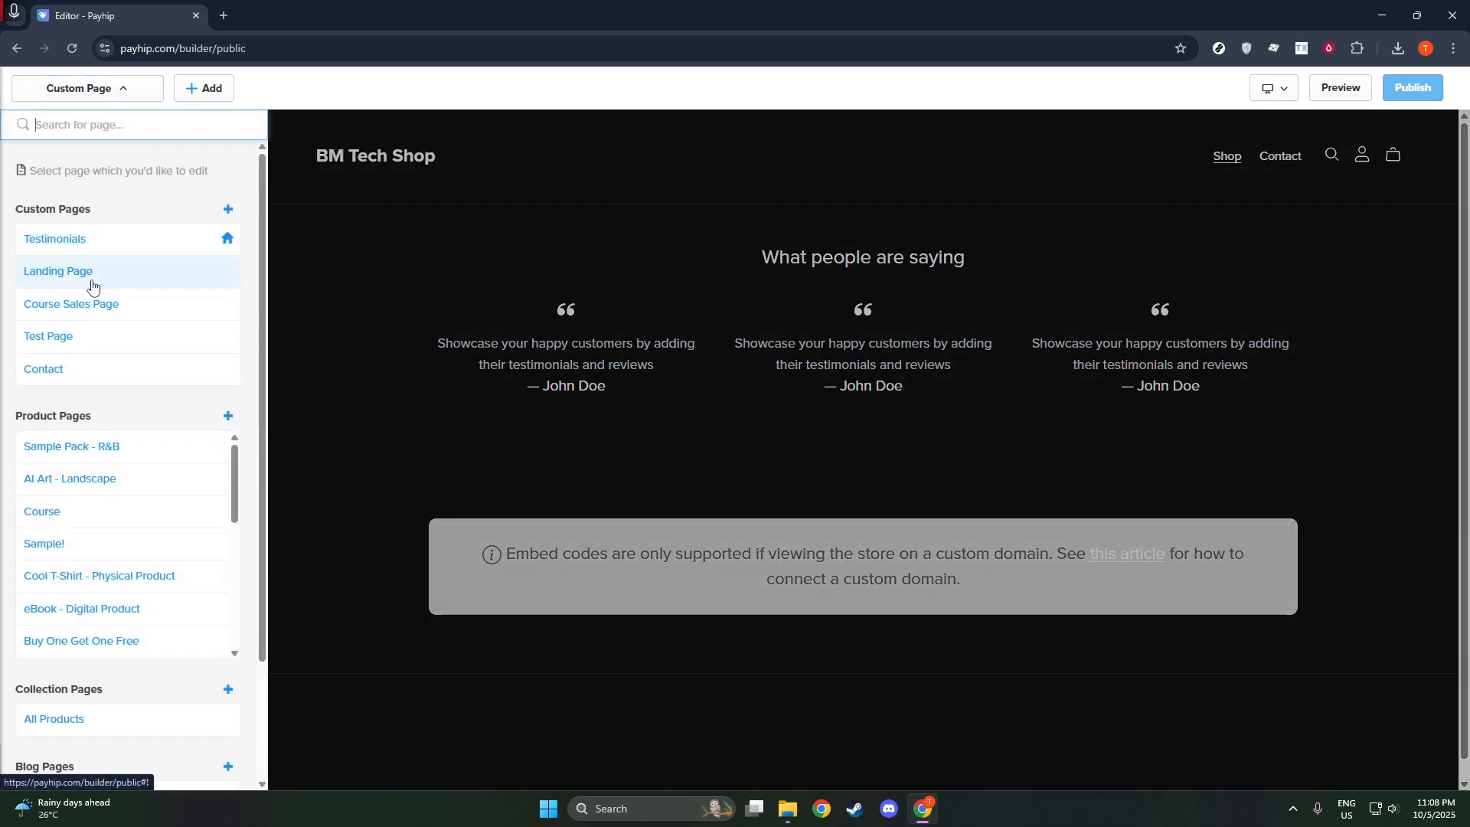
{"action": "left_click", "coordinate": [75, 281]}
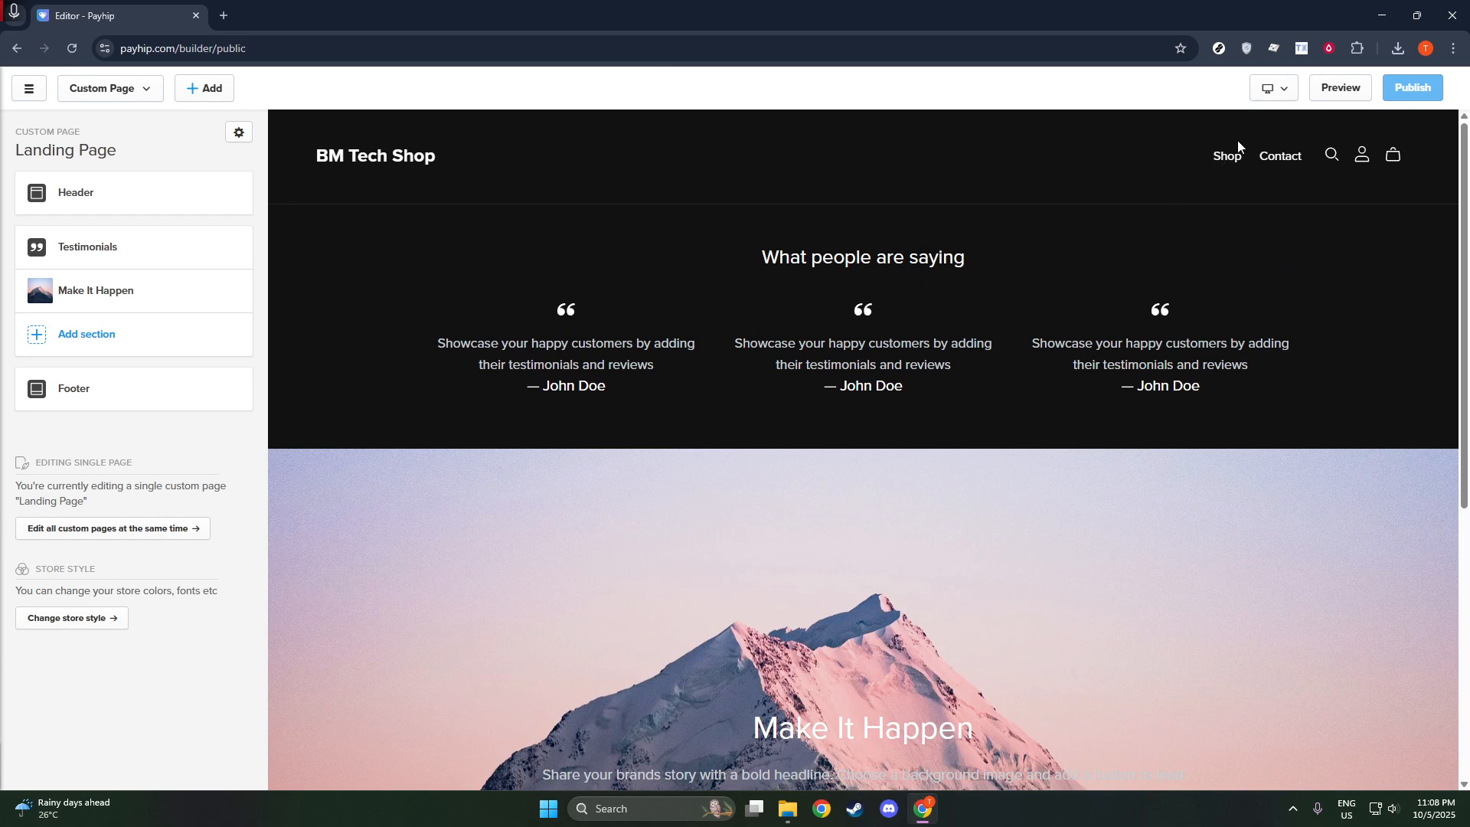
Step: Switch the Landing Page to the mobile view and examine its testimonials and Make It Happen sections
{"action": "left_click", "coordinate": [1277, 89]}
{"action": "left_click", "coordinate": [1287, 139]}
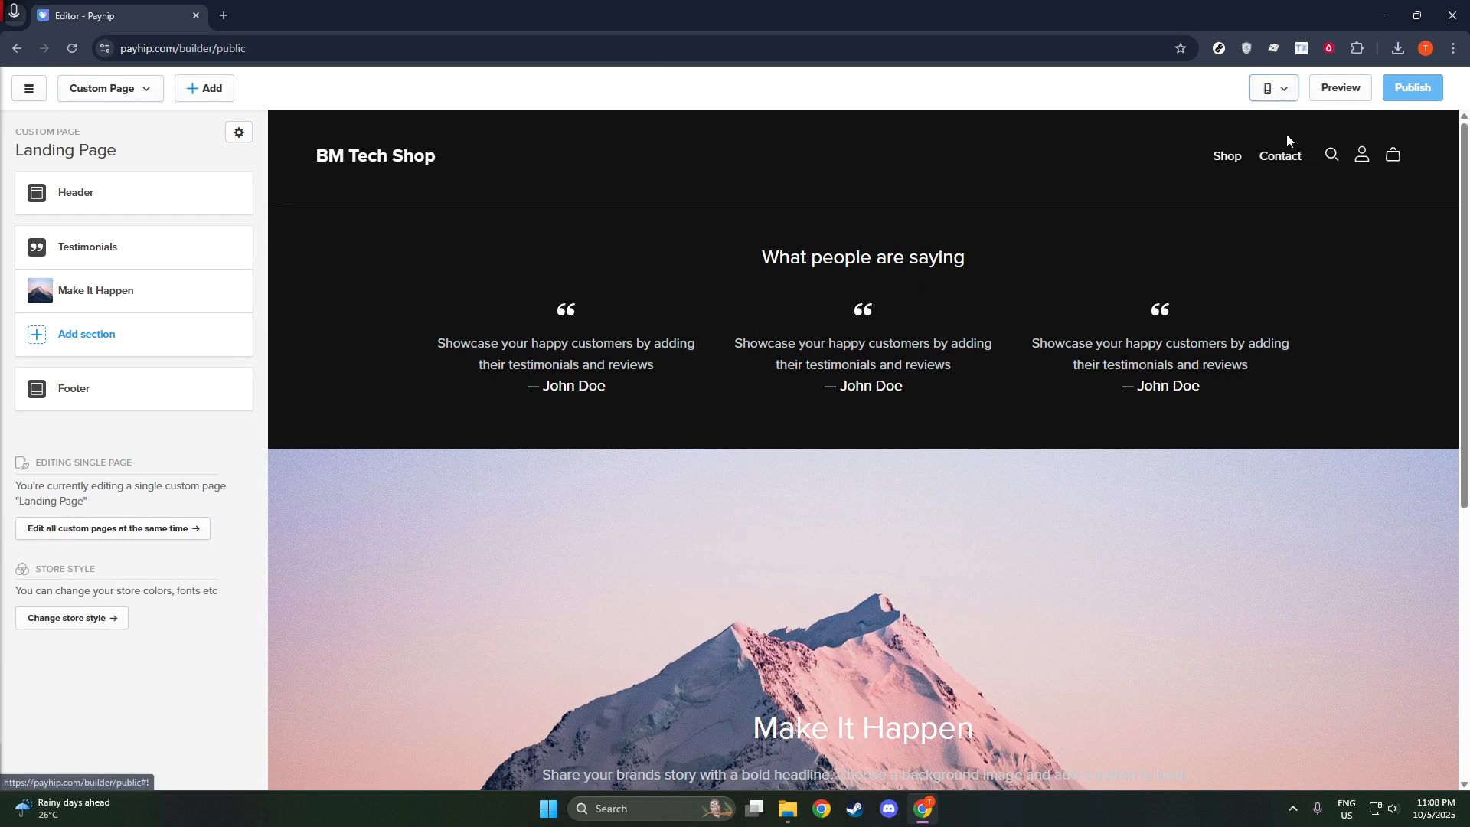
{"action": "scroll", "coordinate": [865, 444], "scroll_direction": "down", "scroll_amount": 5}
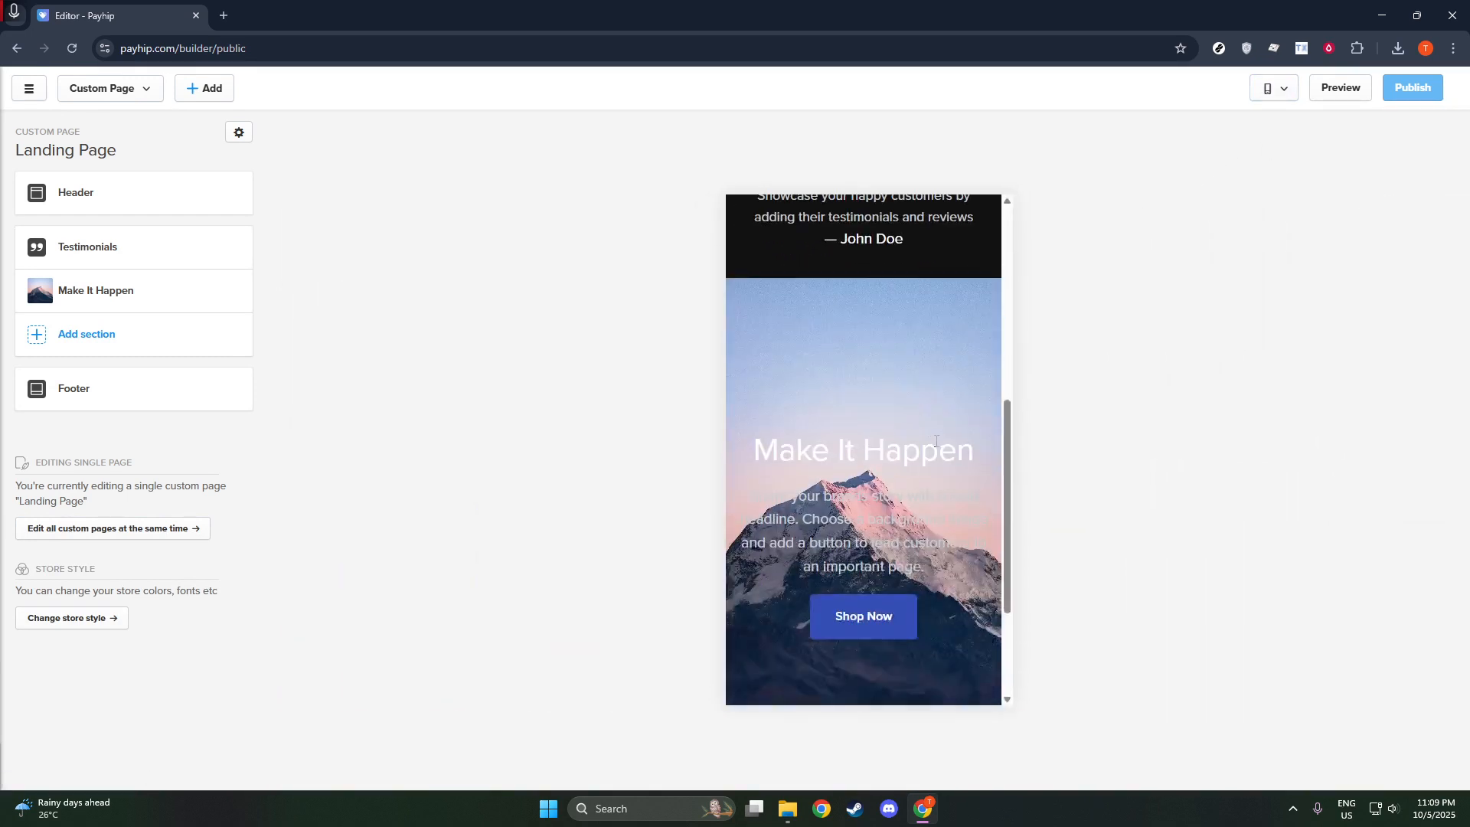
{"action": "scroll", "coordinate": [939, 445], "scroll_direction": "up", "scroll_amount": 5}
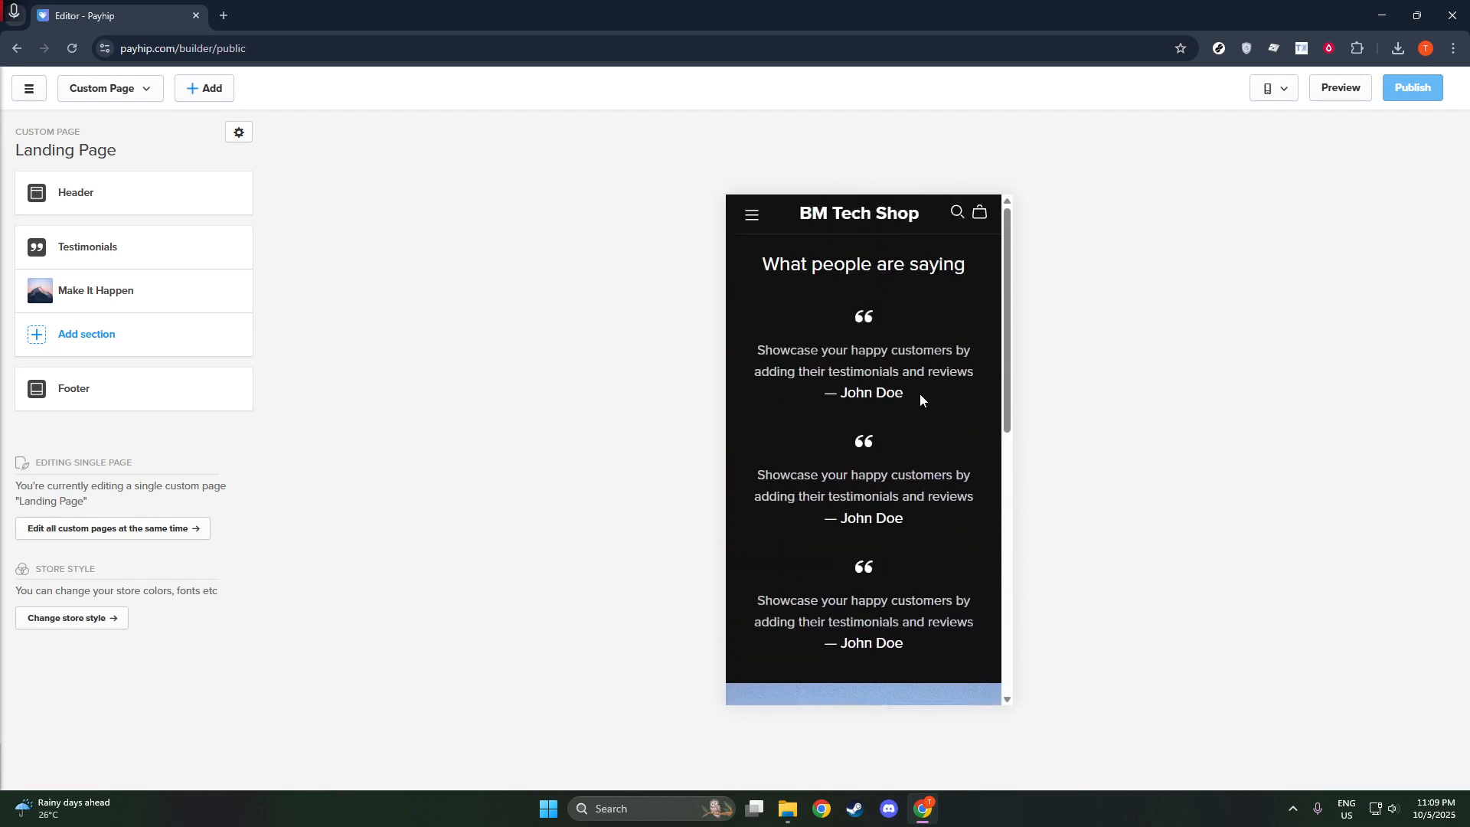
{"action": "left_click_drag", "start_coordinate": [920, 394], "coordinate": [829, 371]}
{"action": "left_click", "coordinate": [849, 387]}
{"action": "scroll", "coordinate": [857, 405], "scroll_direction": "down", "scroll_amount": 5}
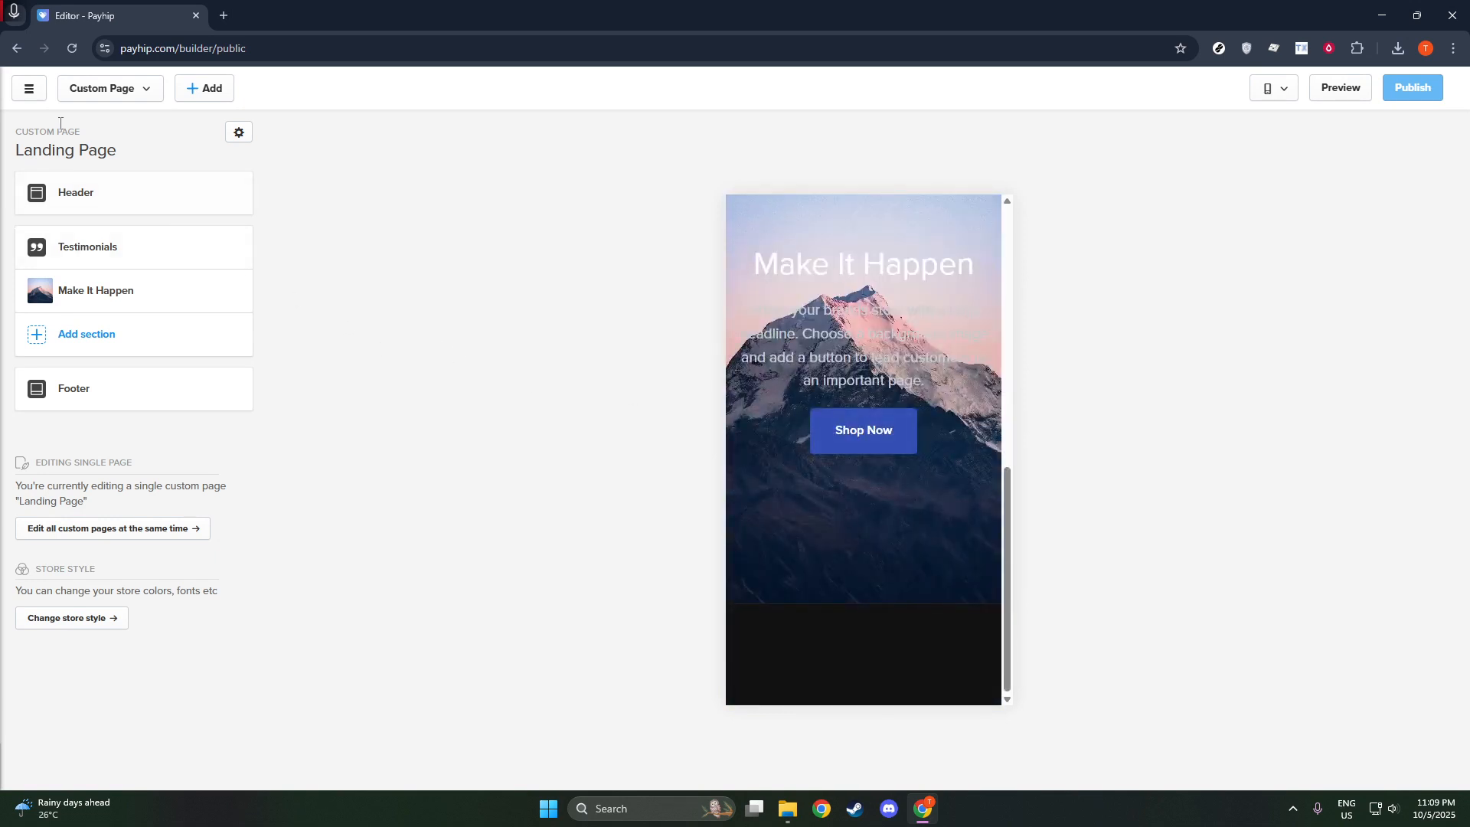
Step: Exit the store builder and open the Sample Pack - R&B product for editing
{"action": "left_click", "coordinate": [34, 94]}
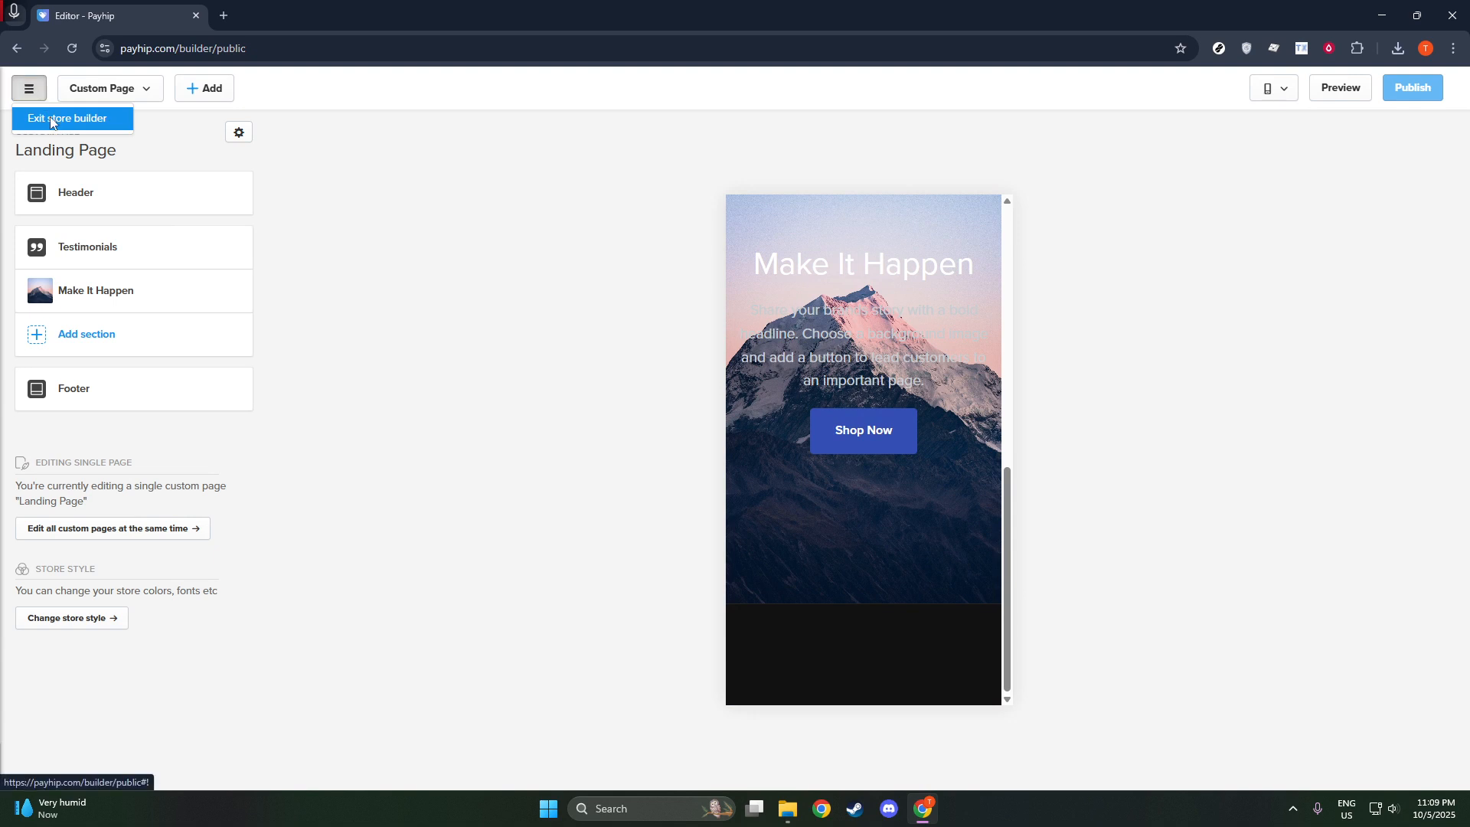
{"action": "left_click", "coordinate": [49, 117]}
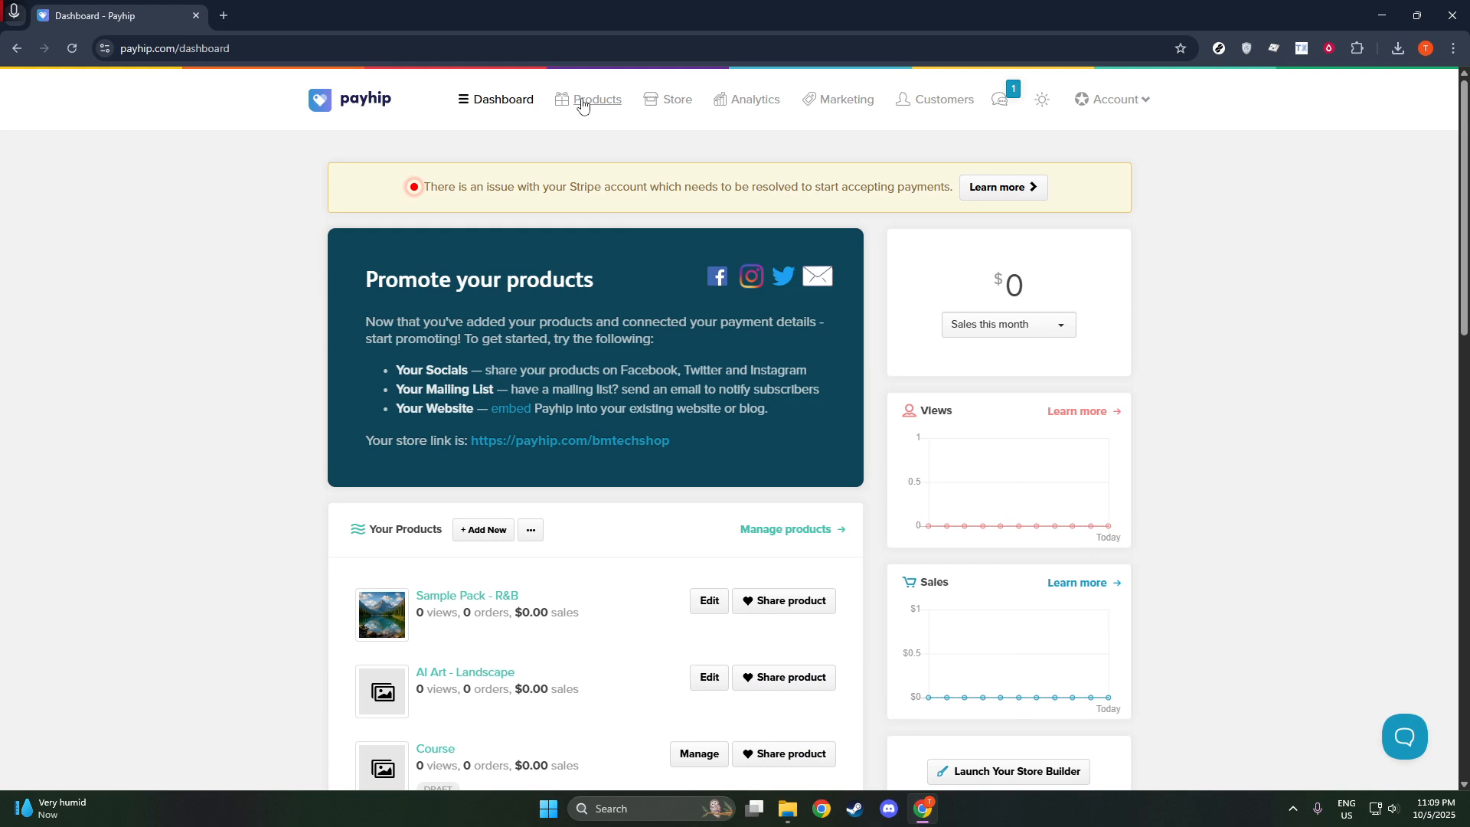
{"action": "left_click", "coordinate": [582, 102]}
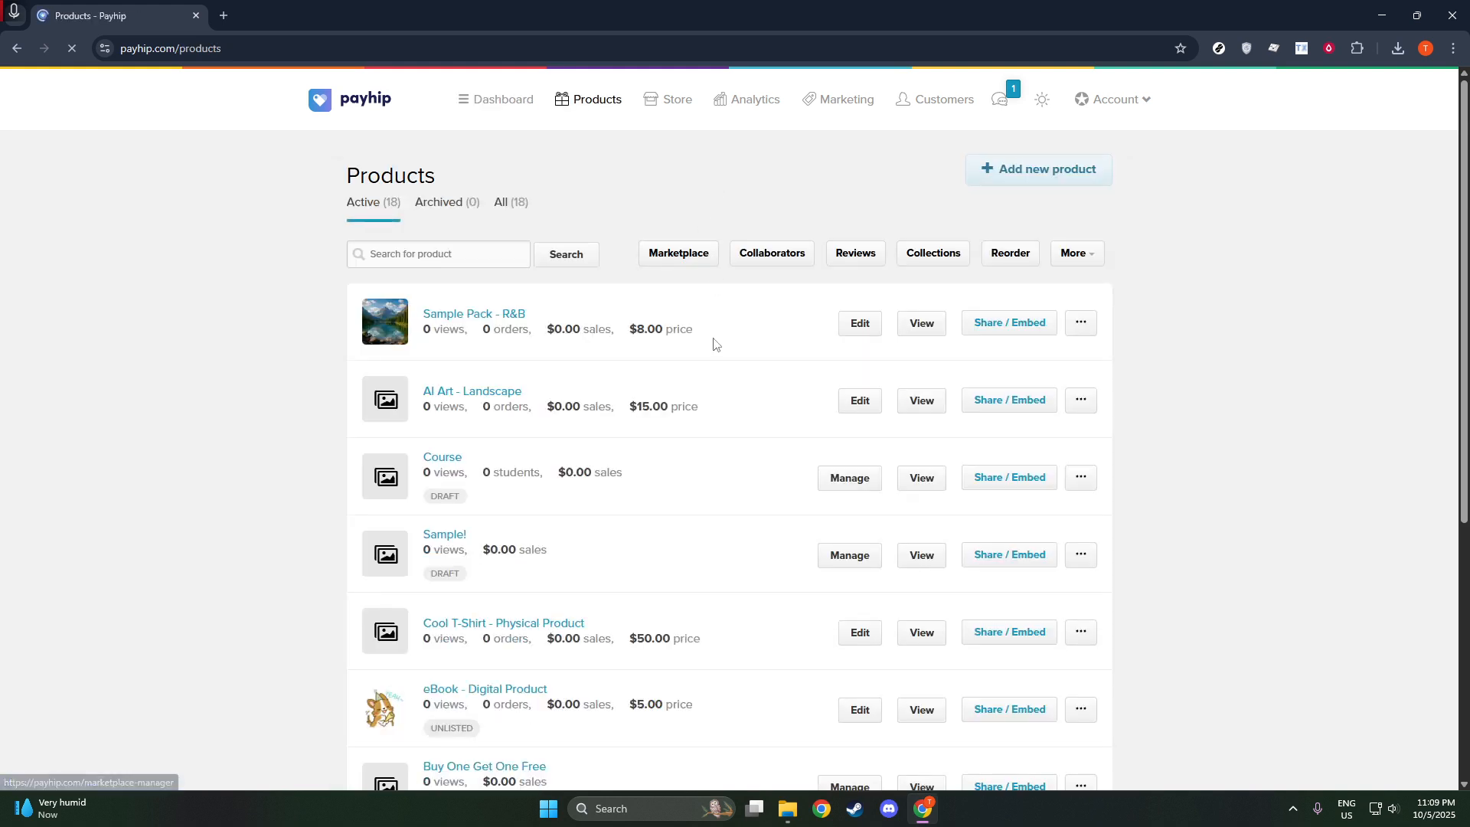
{"action": "left_click", "coordinate": [865, 325]}
Step: Enable the product's sales limit and automatic subscription of customers to the Test Business MailChimp mailing list in the advanced options
{"action": "scroll", "coordinate": [738, 534], "scroll_direction": "down", "scroll_amount": 10}
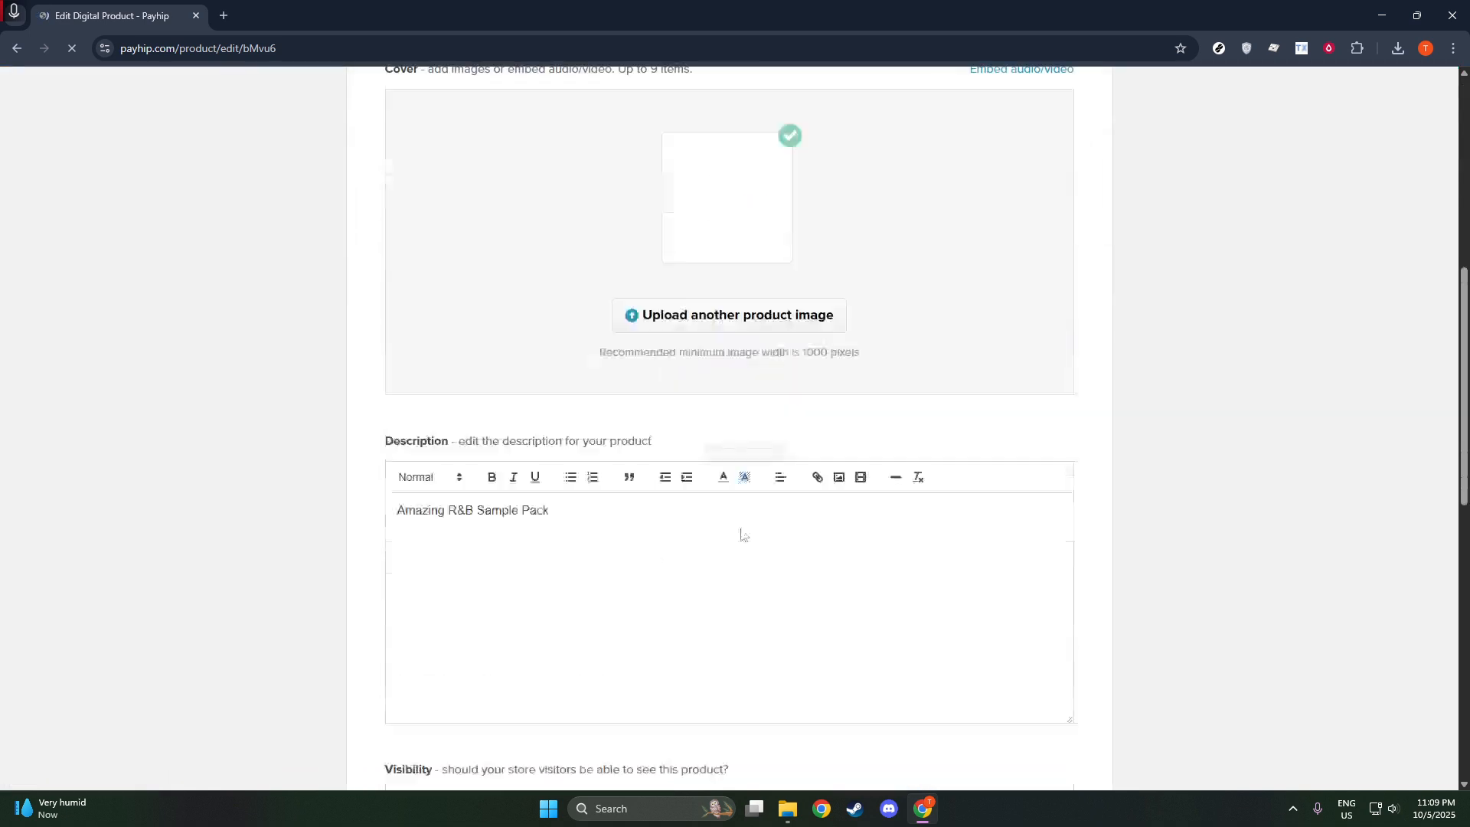
{"action": "scroll", "coordinate": [684, 511], "scroll_direction": "down", "scroll_amount": 4}
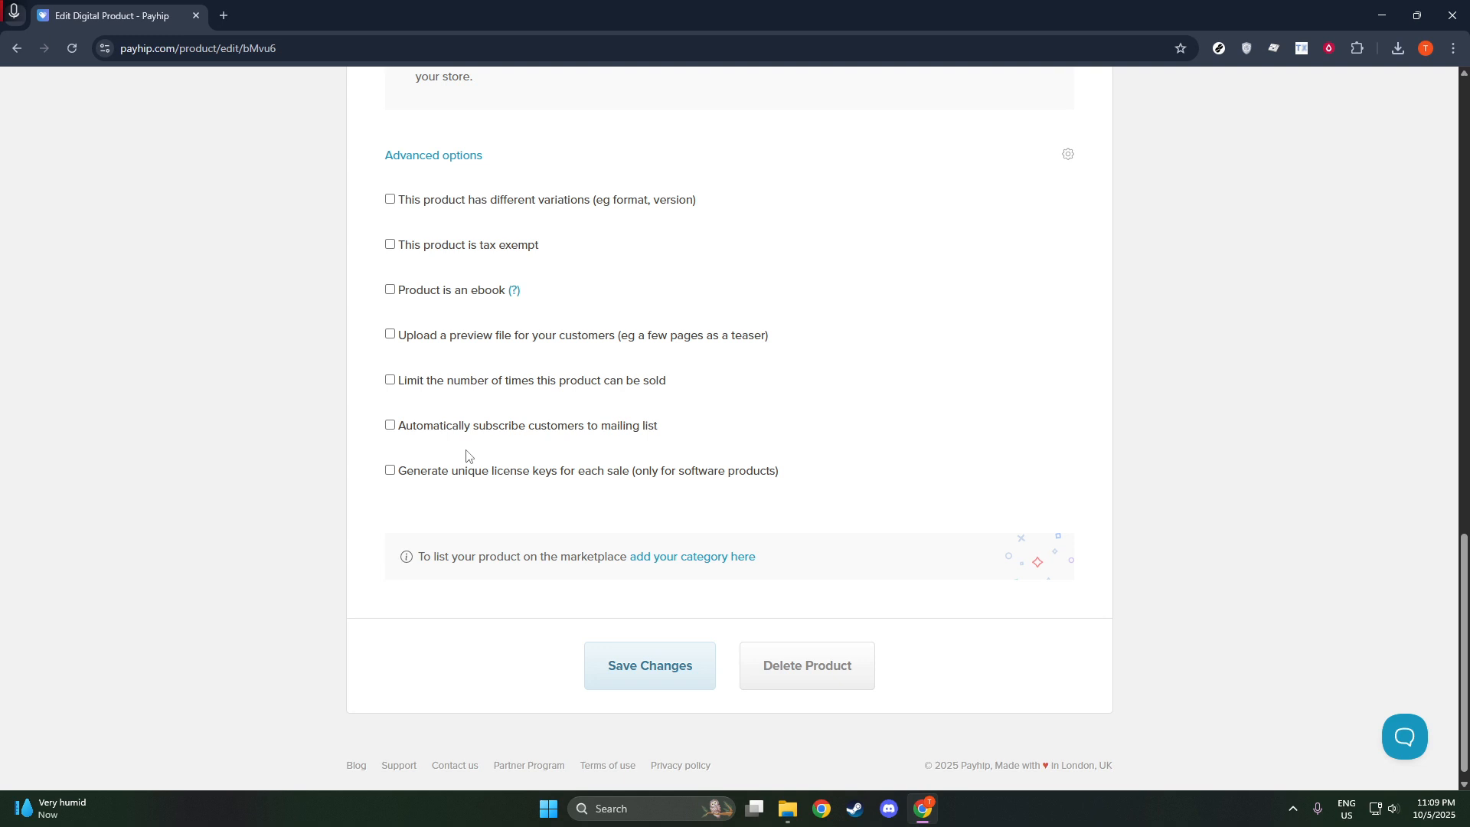
{"action": "scroll", "coordinate": [469, 456], "scroll_direction": "up", "scroll_amount": 1}
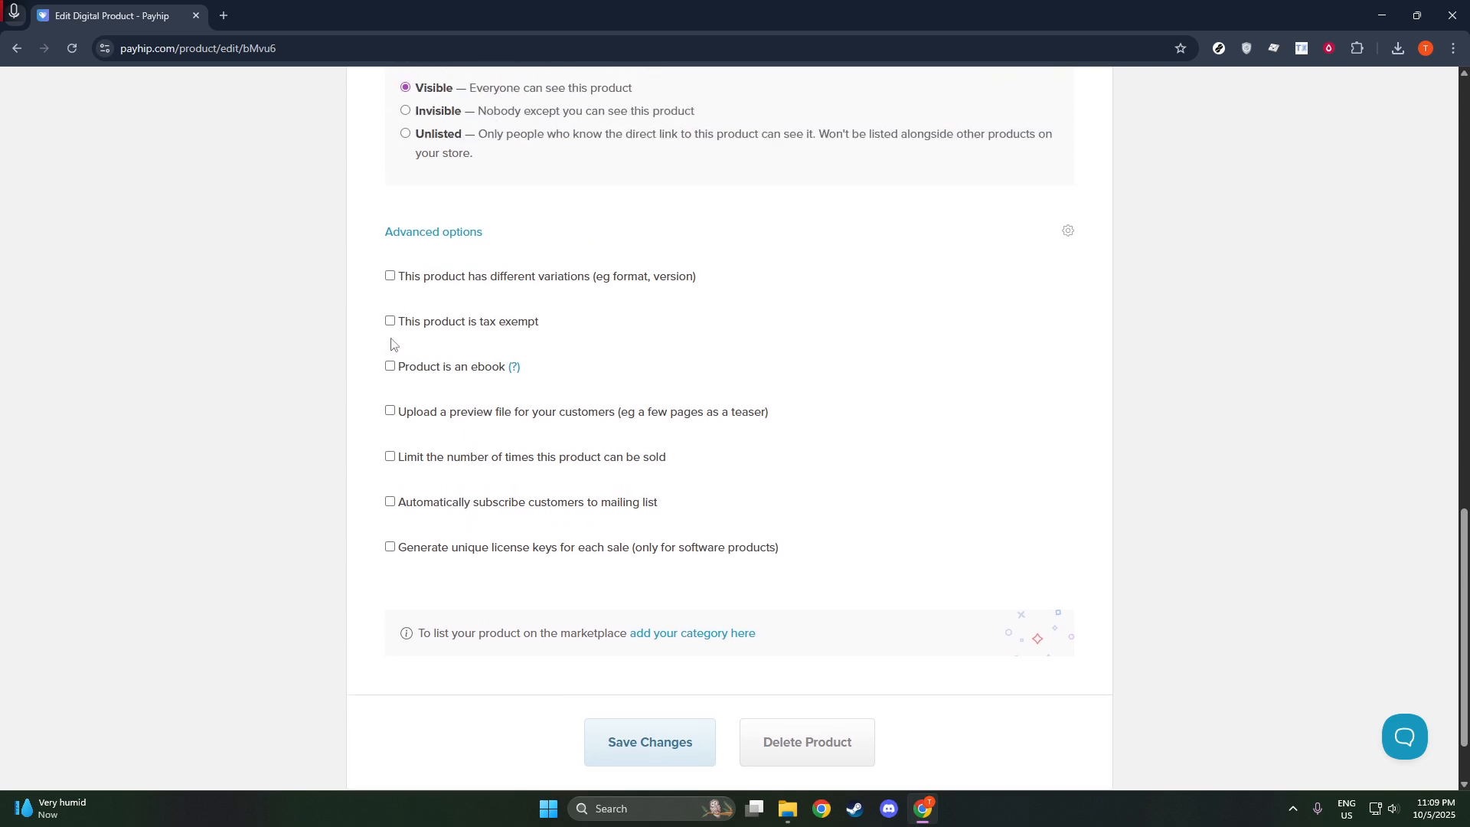
{"action": "left_click", "coordinate": [391, 457]}
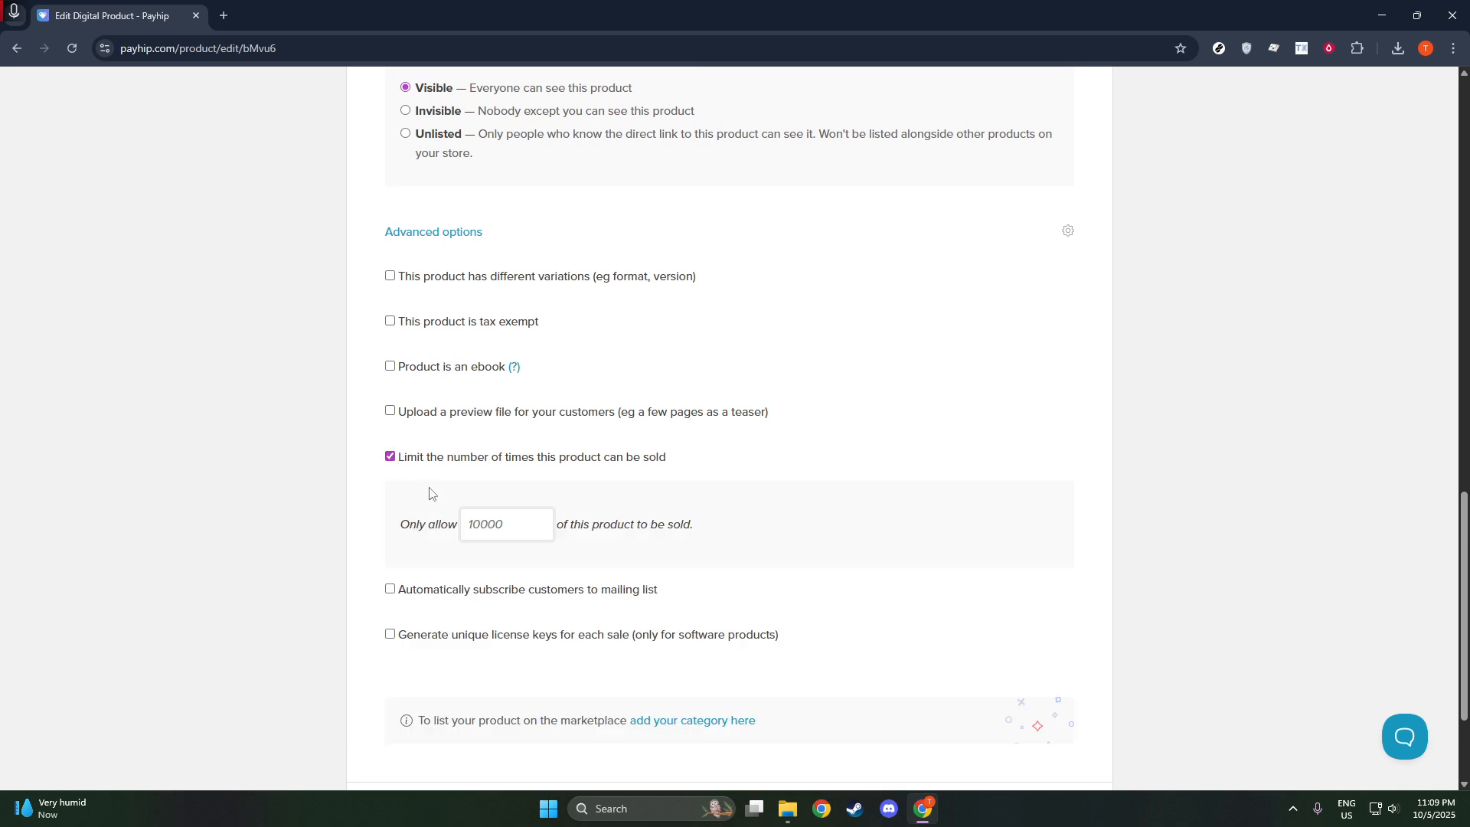
{"action": "left_click", "coordinate": [389, 589]}
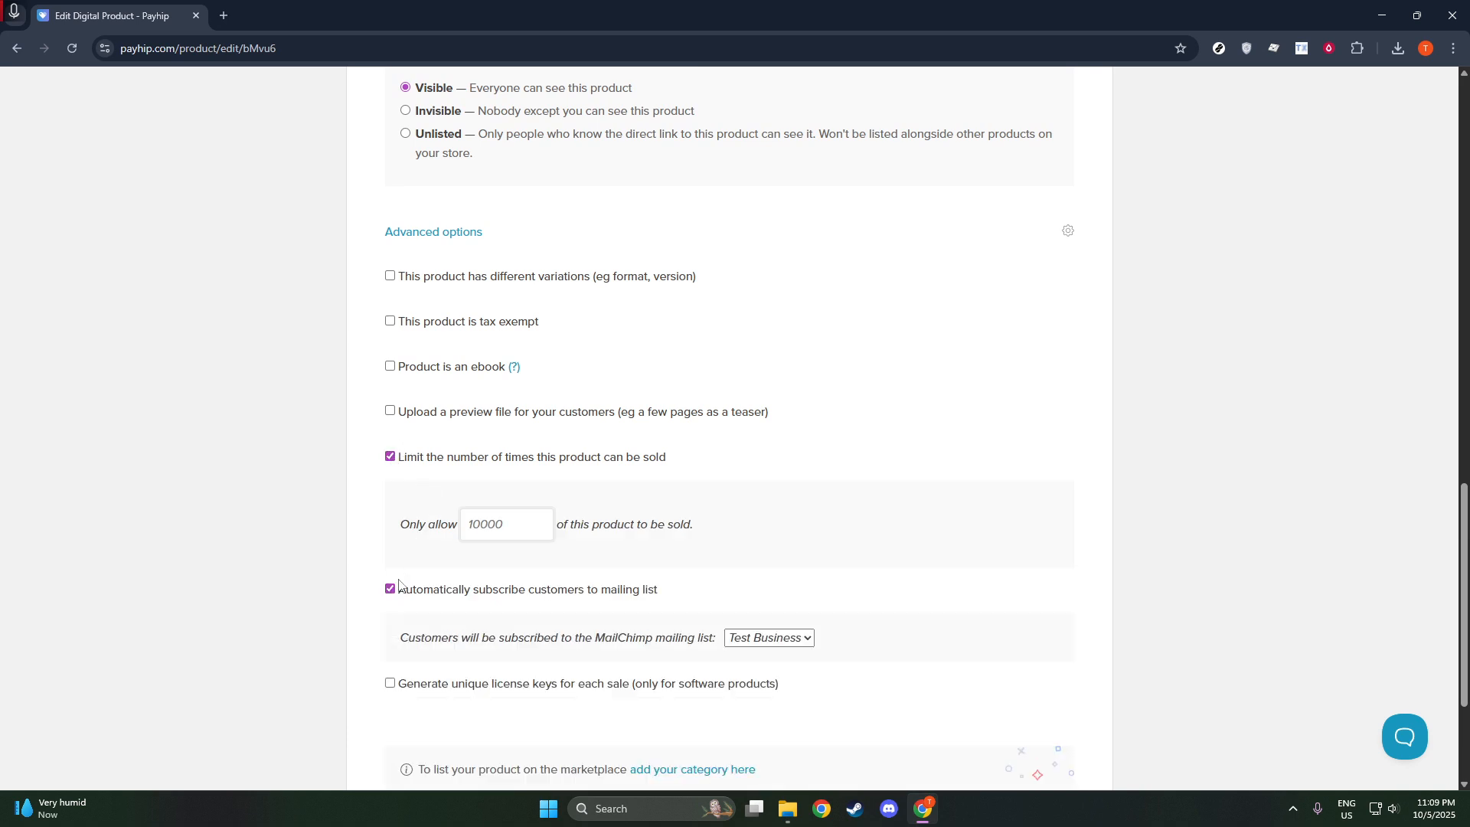
{"action": "scroll", "coordinate": [490, 565], "scroll_direction": "down", "scroll_amount": 2}
{"action": "left_click", "coordinate": [761, 488]}
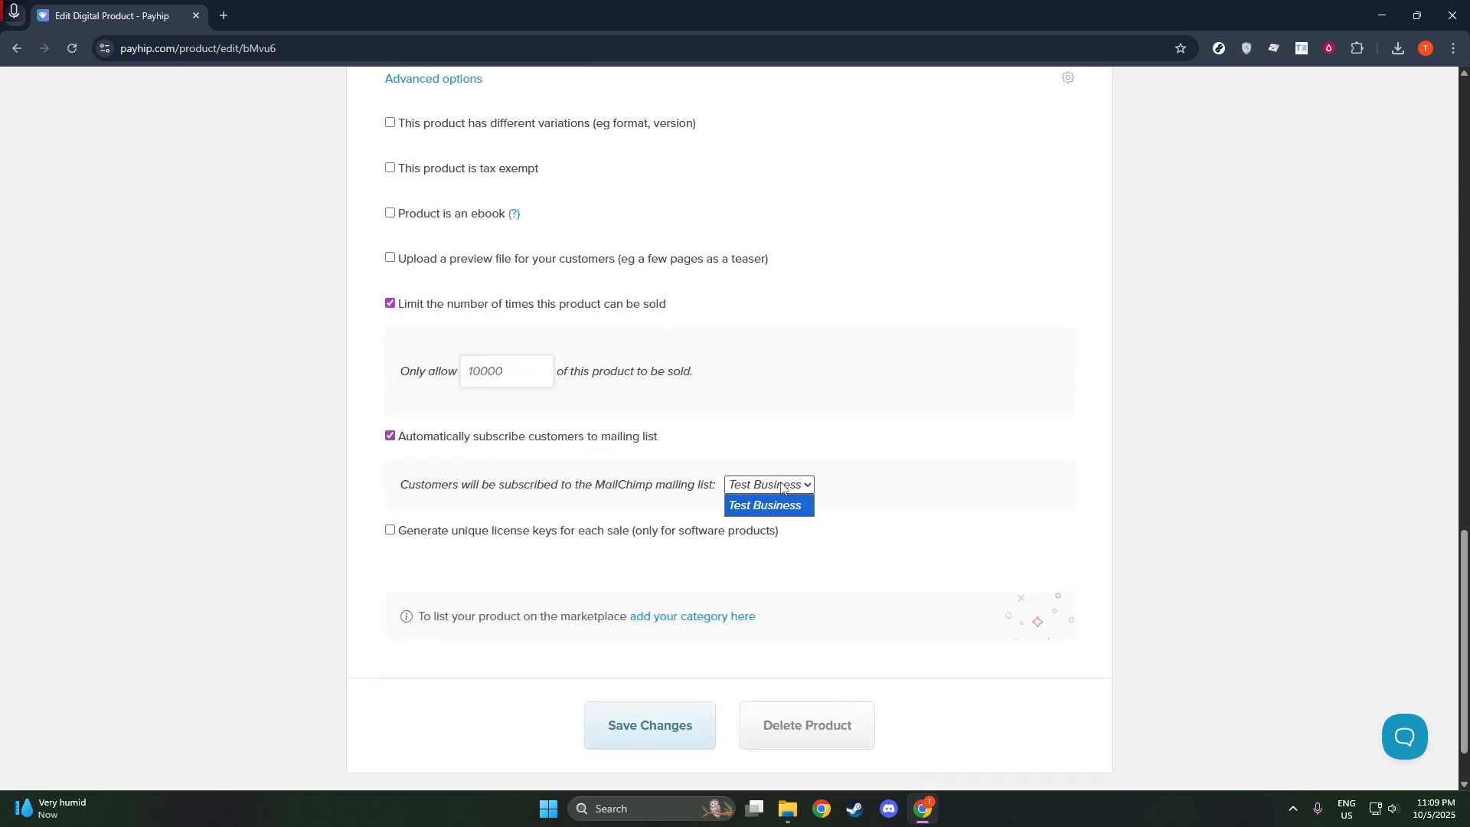
{"action": "left_click", "coordinate": [765, 503]}
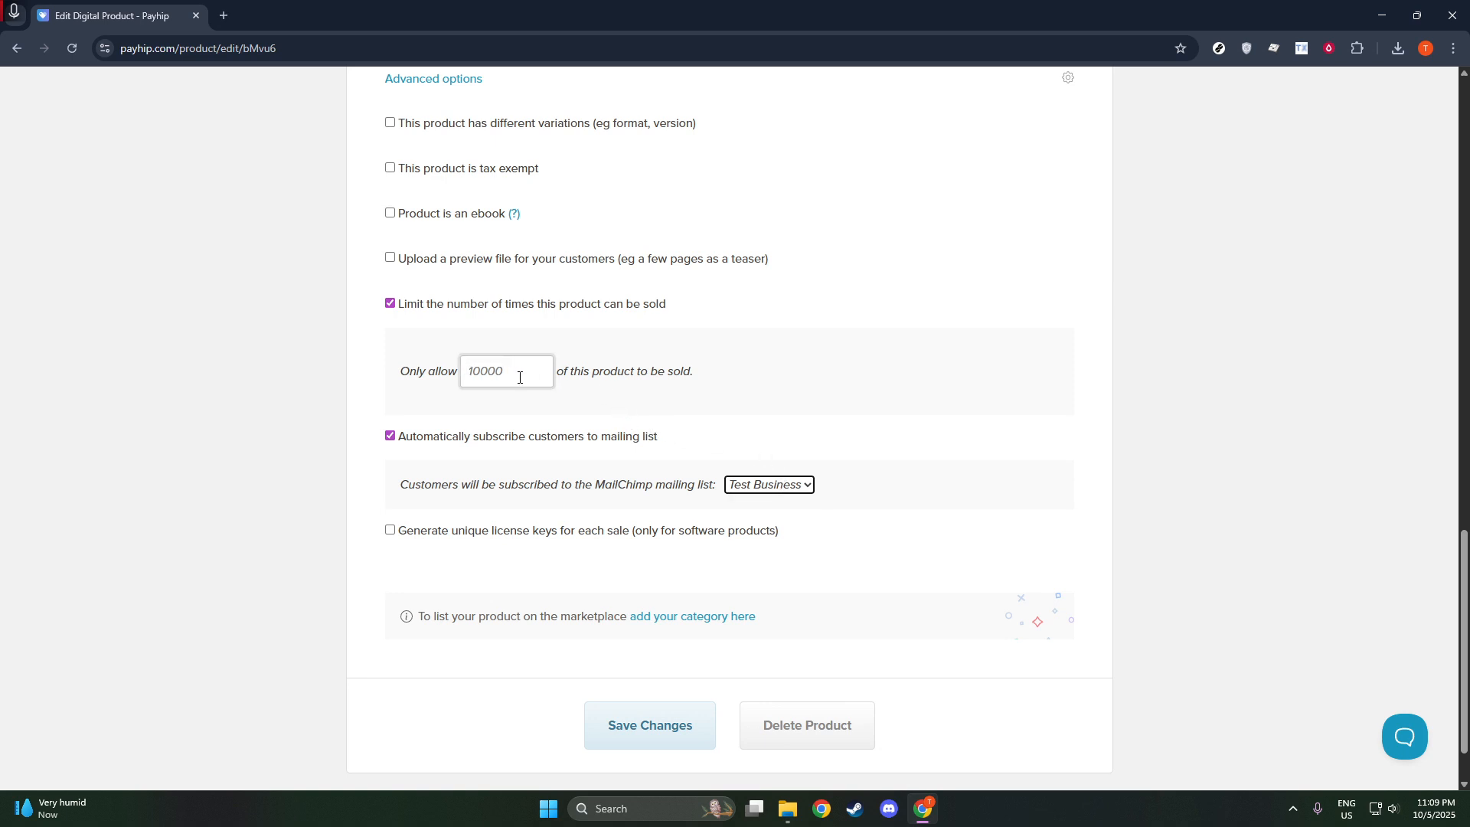
Step: Set the number of times the product can be sold to 656 and save the product changes
{"action": "left_click_drag", "start_coordinate": [520, 378], "coordinate": [469, 379]}
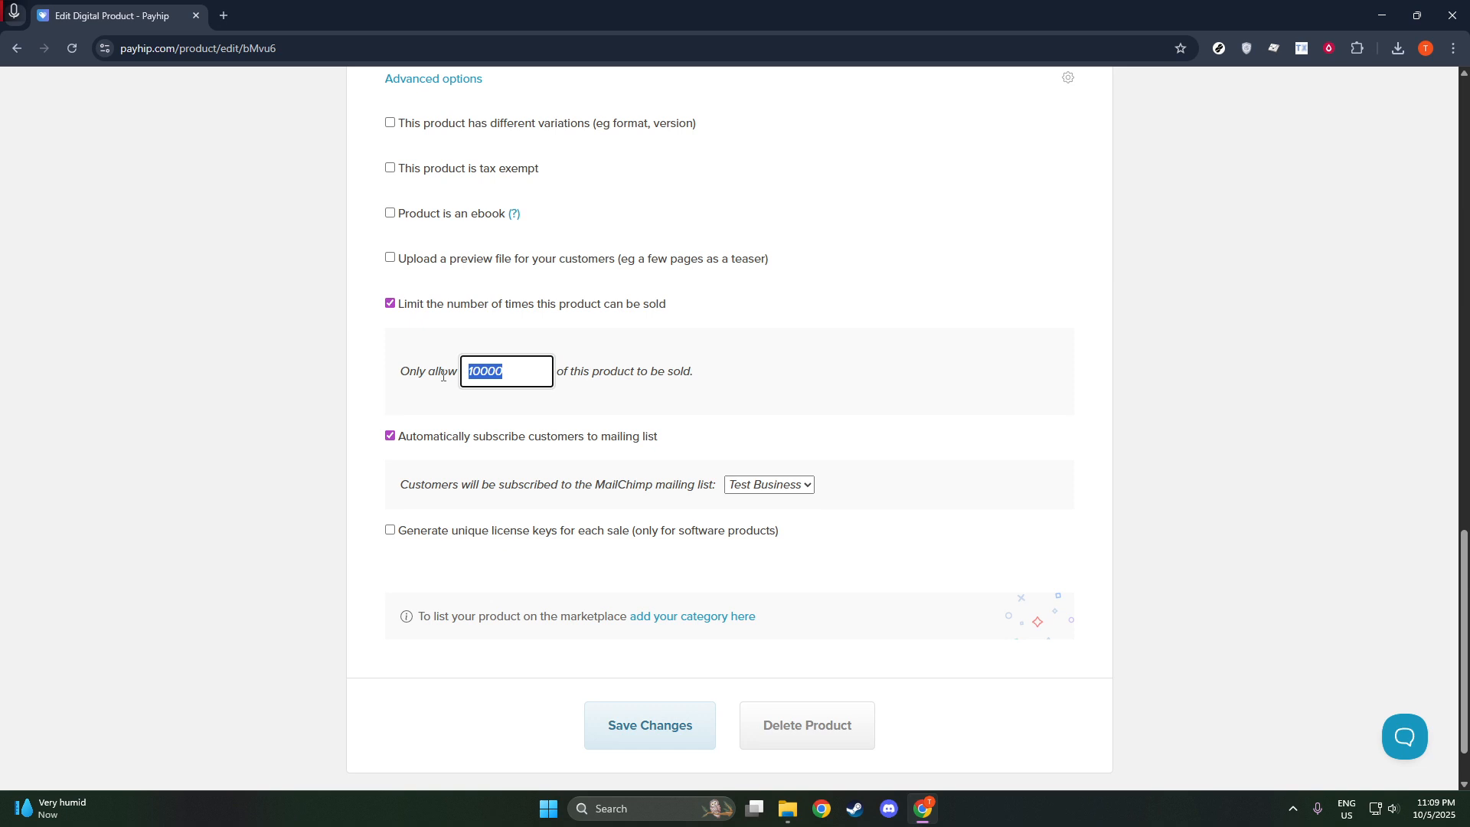
{"action": "type", "text": "656"}
{"action": "left_click", "coordinate": [647, 715]}
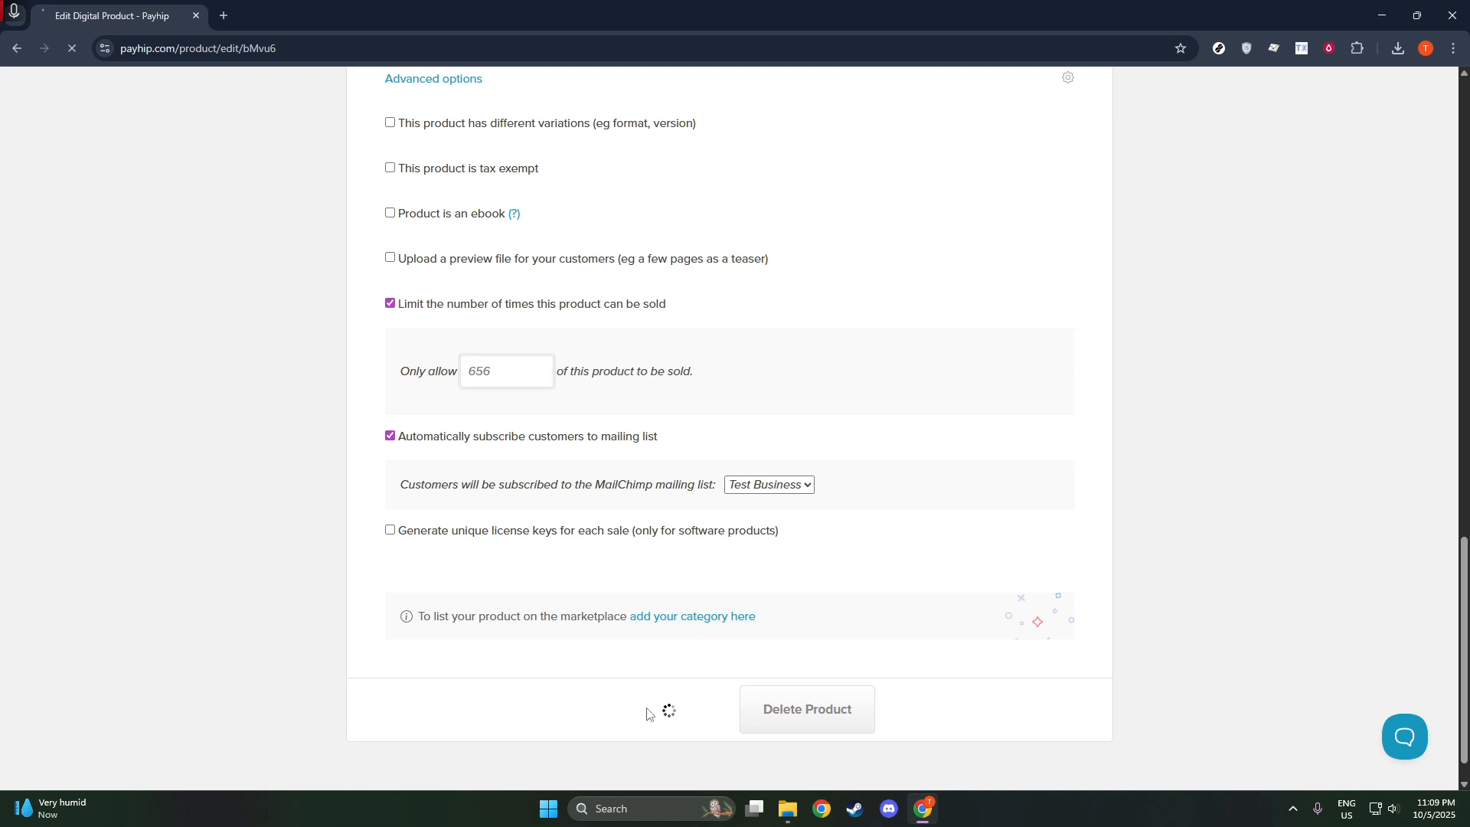